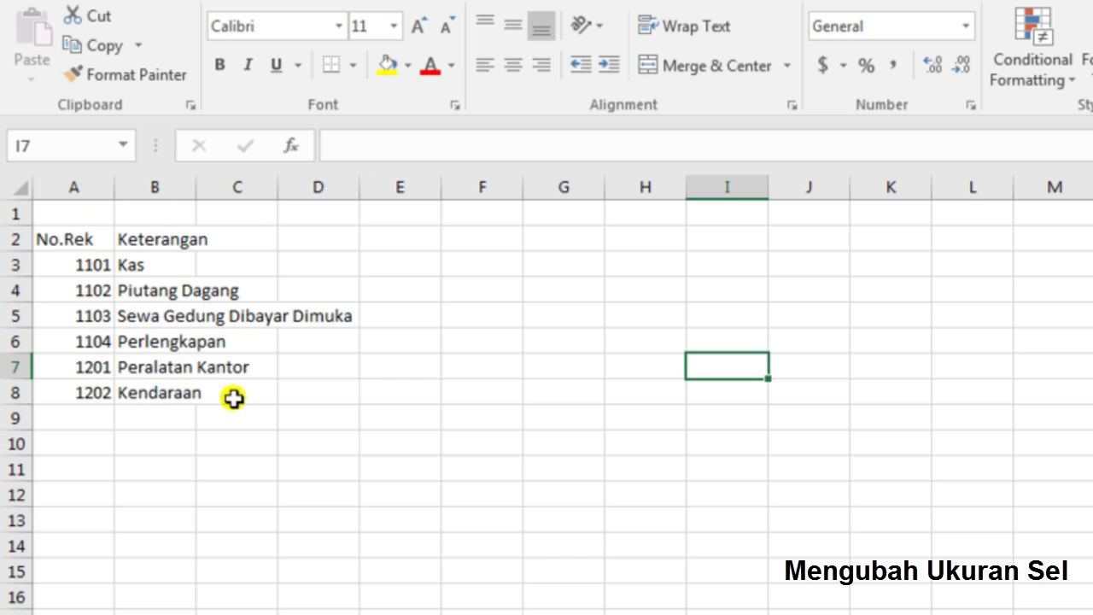
{"action": "left_click", "coordinate": [726, 333]}
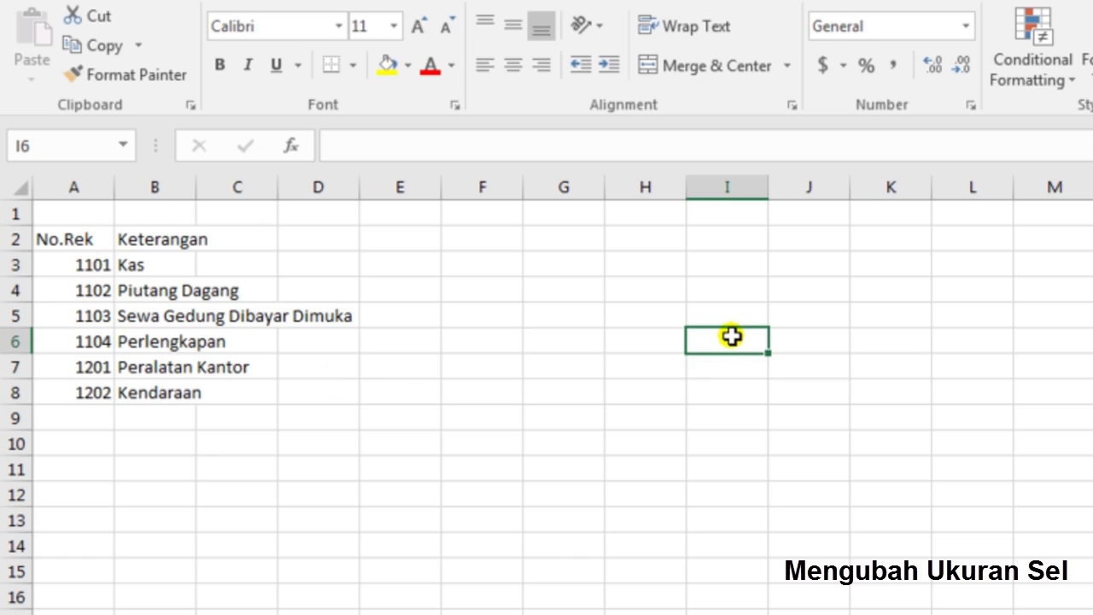
{"action": "left_click", "coordinate": [700, 272]}
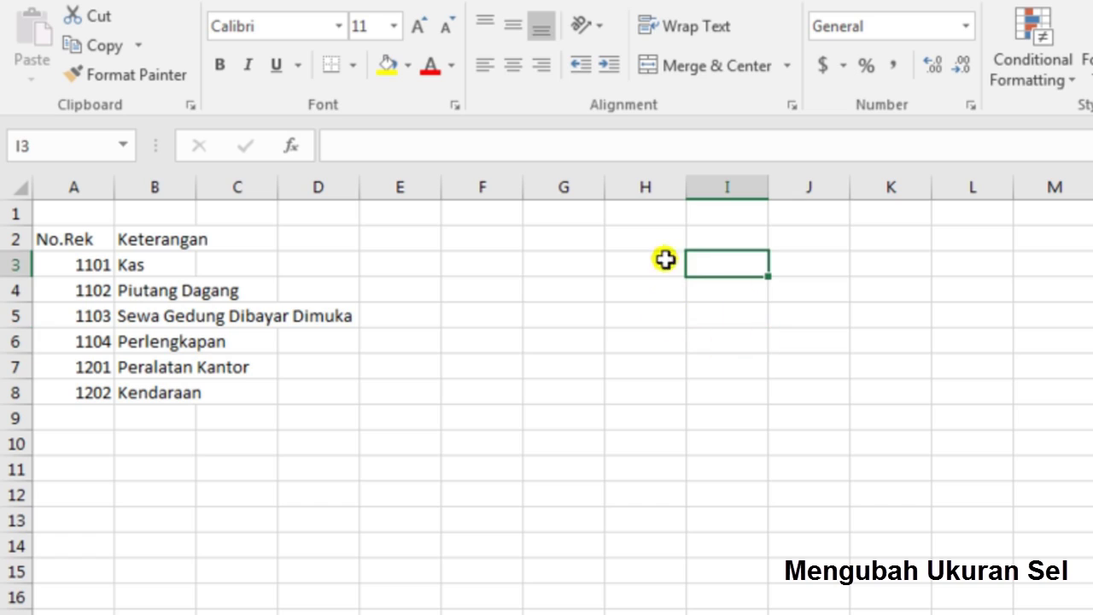
{"action": "left_click", "coordinate": [701, 322]}
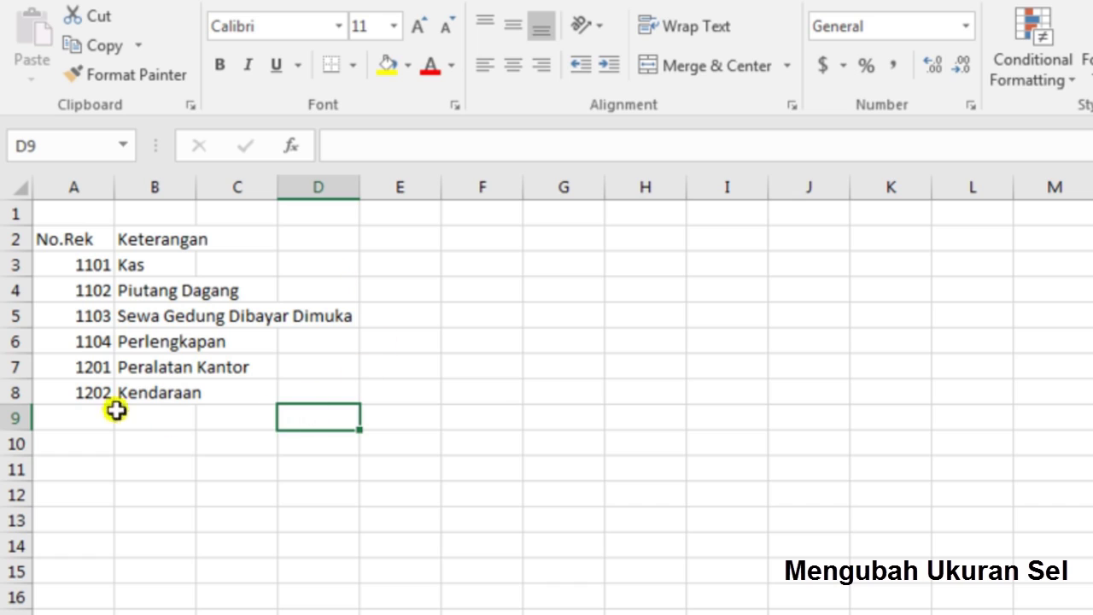
Examine how the Keterangan heading and the entries in B3:B8 fit within column B and alongside column C
{"action": "left_click", "coordinate": [156, 182]}
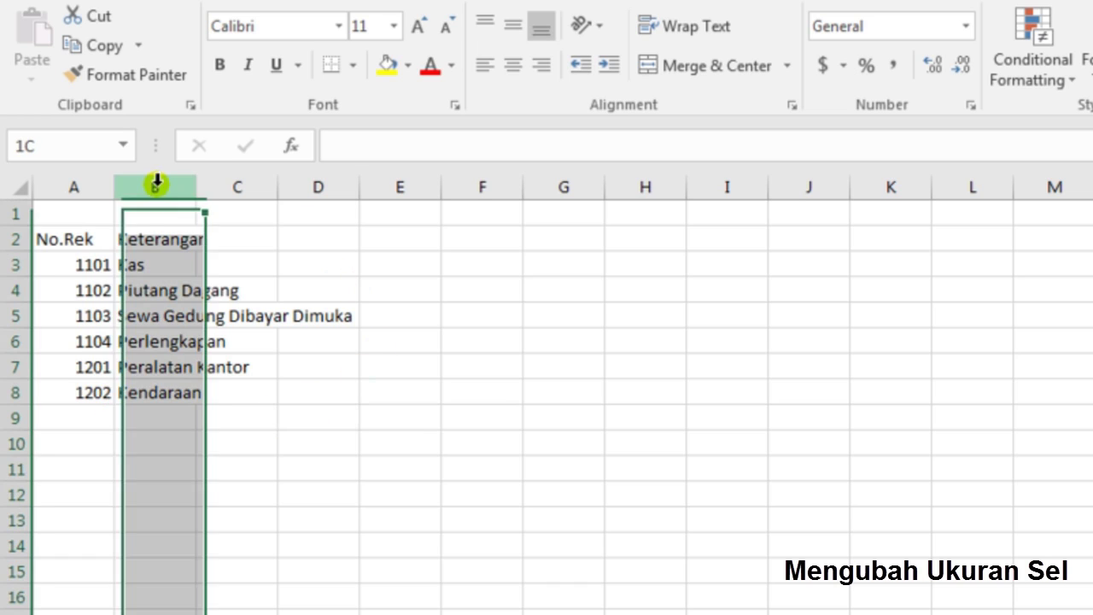
{"action": "left_click", "coordinate": [524, 421]}
{"action": "left_click", "coordinate": [175, 241]}
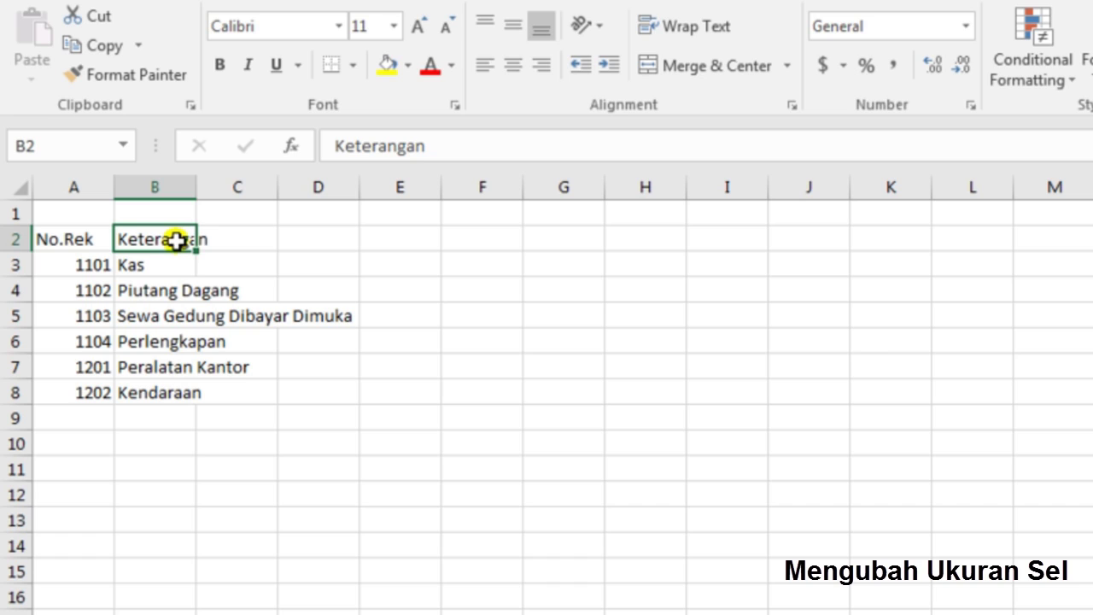
{"action": "left_click", "coordinate": [181, 316]}
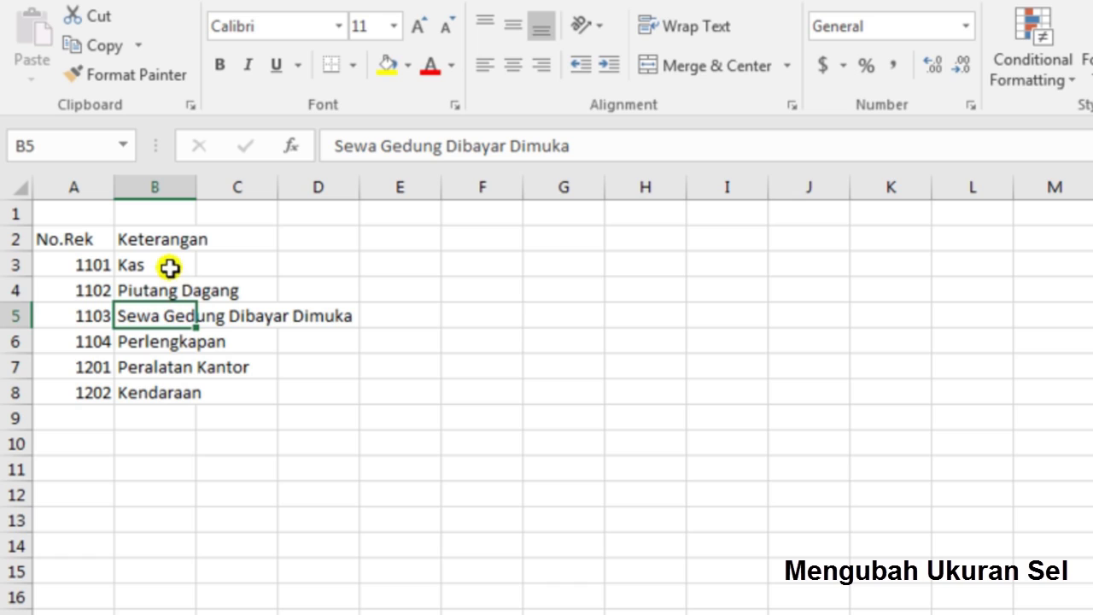
{"action": "left_click_drag", "start_coordinate": [170, 267], "coordinate": [170, 390]}
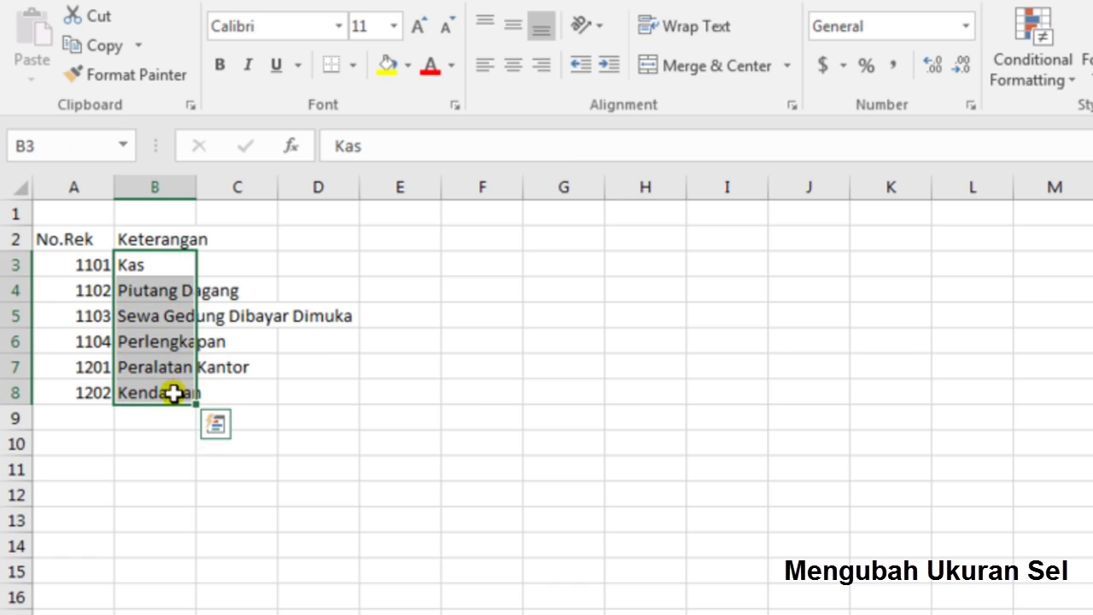
{"action": "left_click", "coordinate": [227, 465]}
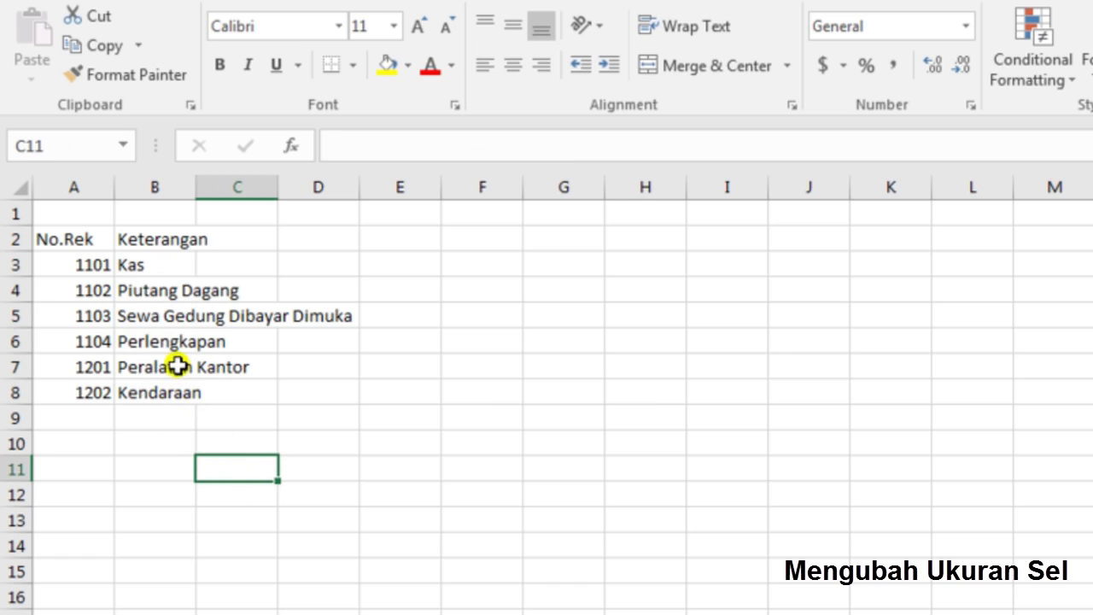
{"action": "left_click", "coordinate": [174, 190]}
{"action": "left_click", "coordinate": [282, 420]}
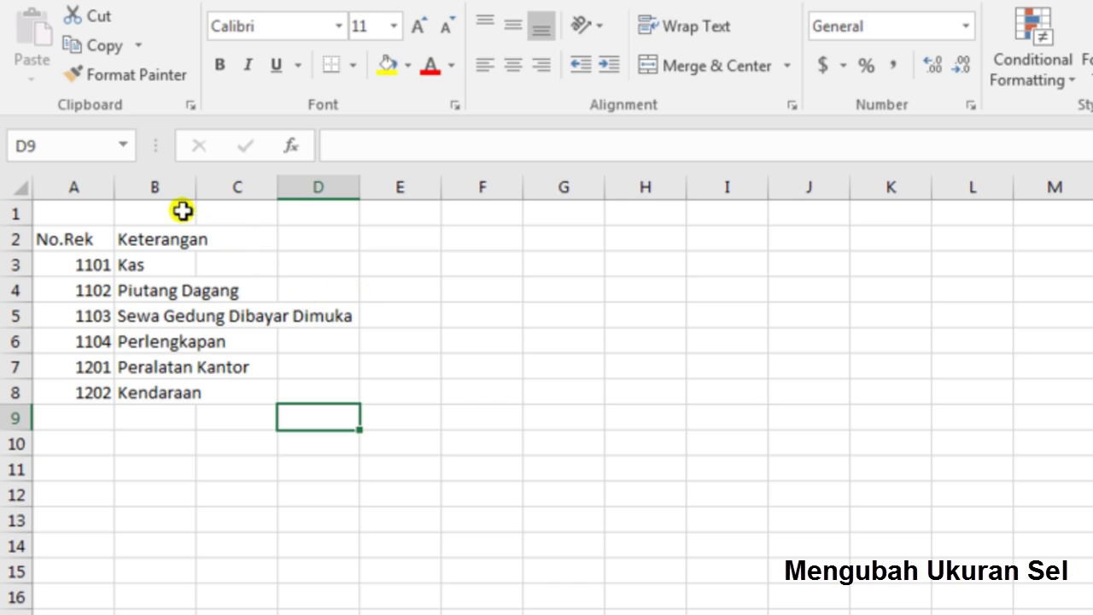
{"action": "left_click", "coordinate": [157, 187]}
{"action": "left_click", "coordinate": [239, 188]}
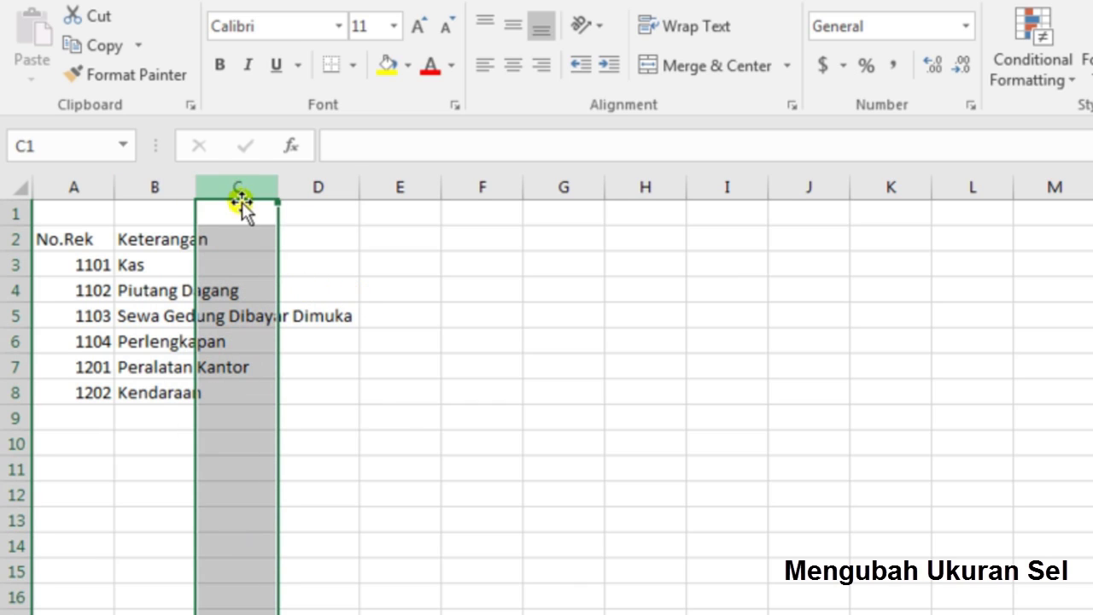
{"action": "left_click", "coordinate": [302, 239]}
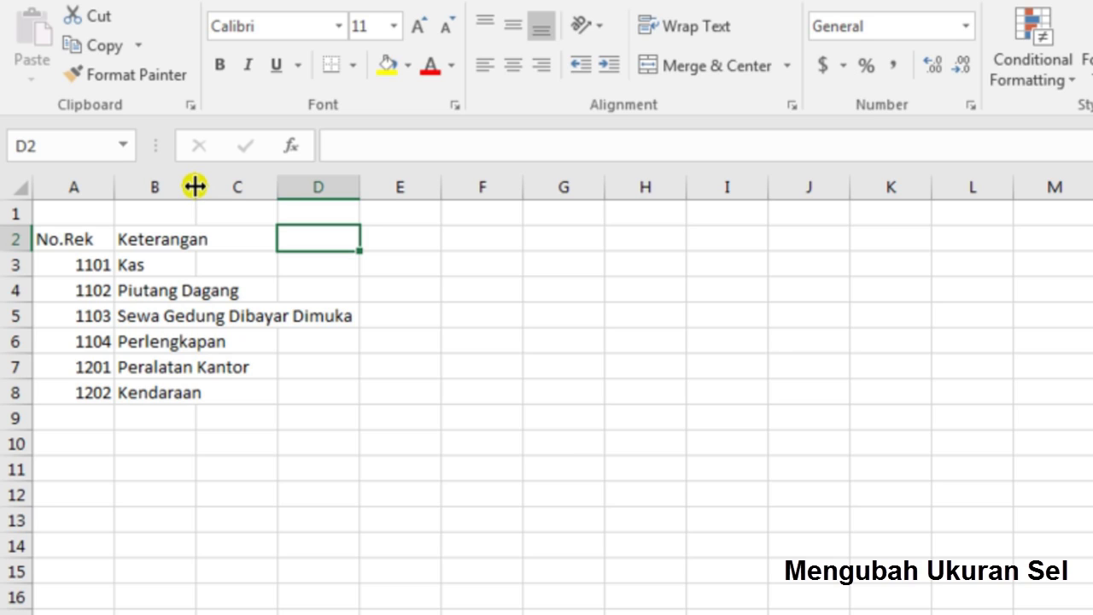
Widen column B to fit its longest entry, "Sewa Gedung Dibayar Dimuka", and select the column to check it
{"action": "left_click_drag", "start_coordinate": [195, 186], "coordinate": [194, 186]}
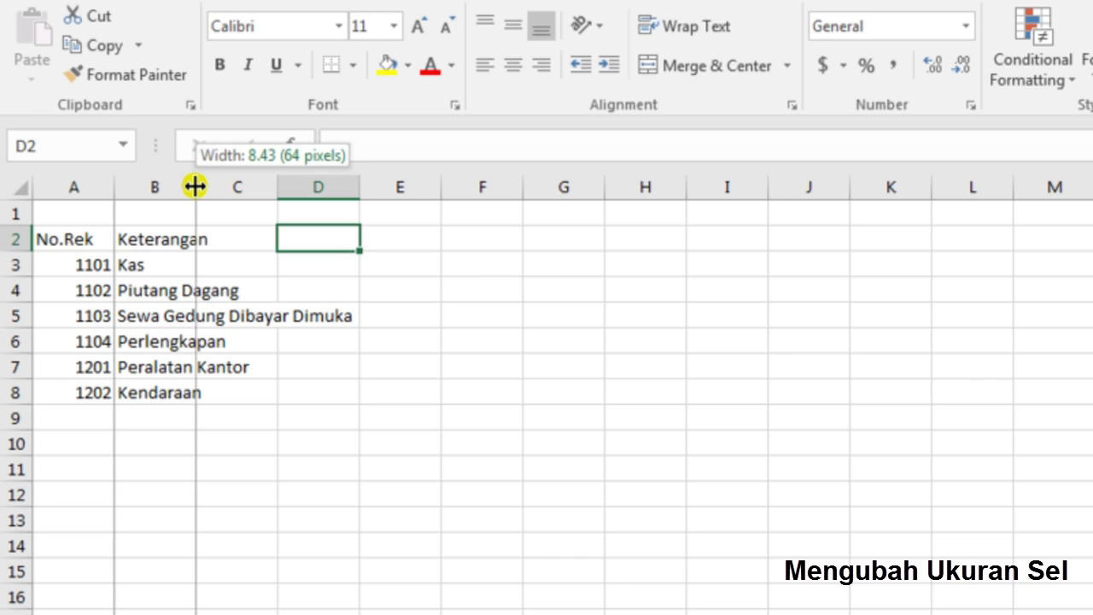
{"action": "left_click_drag", "start_coordinate": [195, 186], "coordinate": [359, 197]}
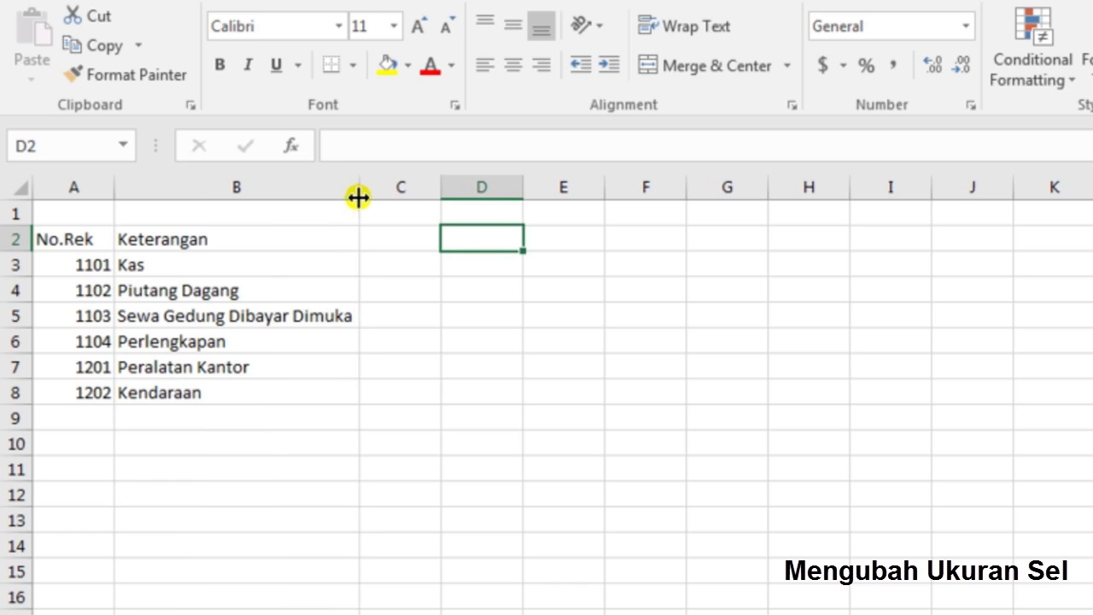
{"action": "left_click", "coordinate": [290, 182]}
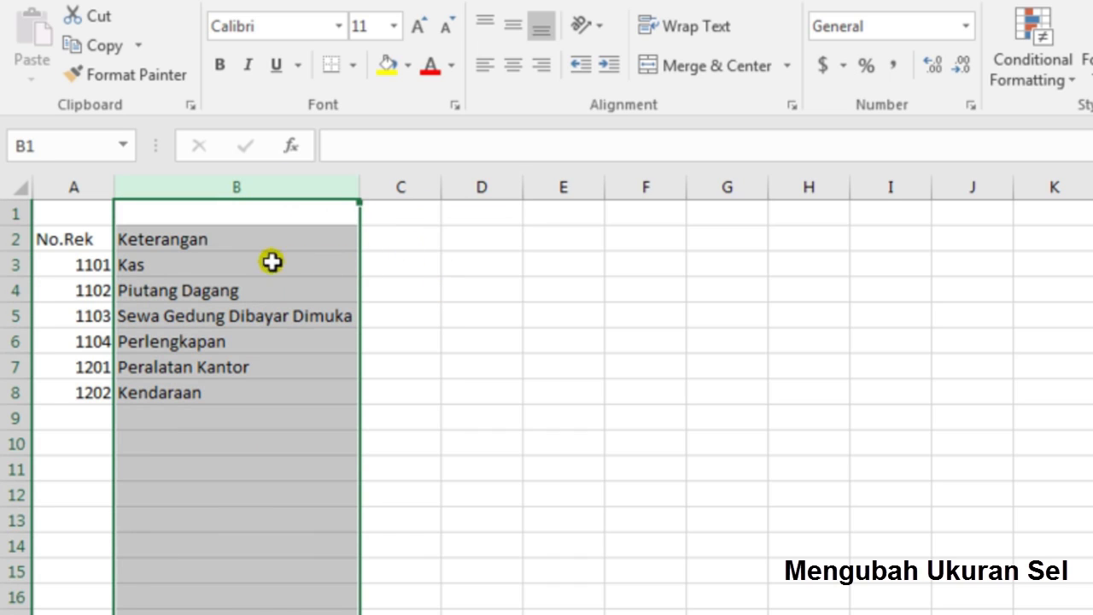
{"action": "left_click", "coordinate": [516, 291]}
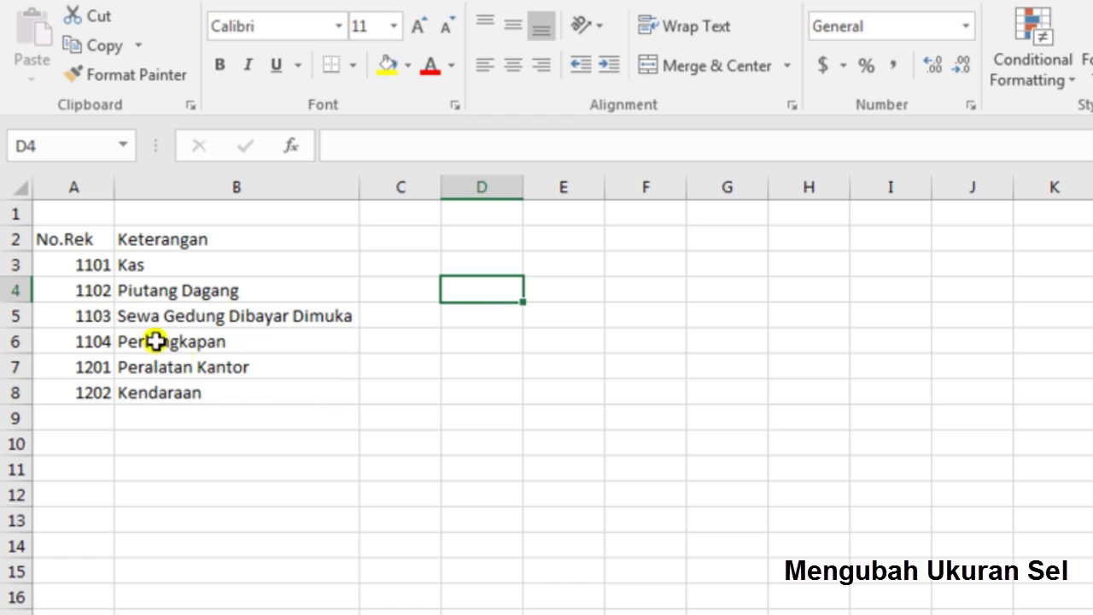
Increase the height of heading row 2 to about 24 points and check its No.Rek and Keterangan cells
{"action": "left_click", "coordinate": [14, 239]}
{"action": "left_click", "coordinate": [329, 360]}
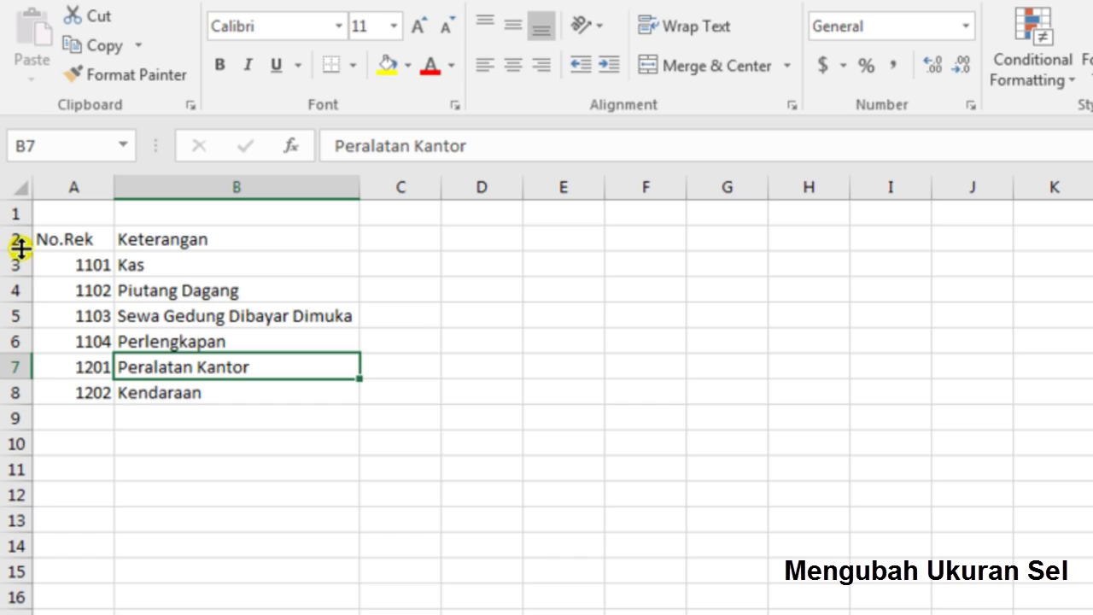
{"action": "left_click_drag", "start_coordinate": [21, 248], "coordinate": [21, 247]}
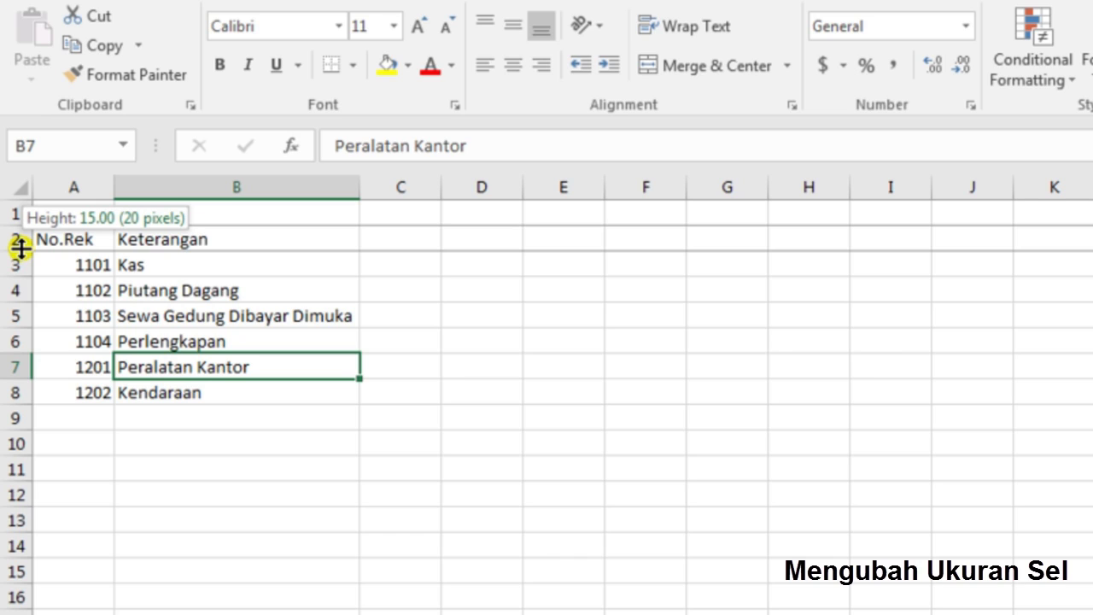
{"action": "left_click_drag", "start_coordinate": [22, 248], "coordinate": [21, 263]}
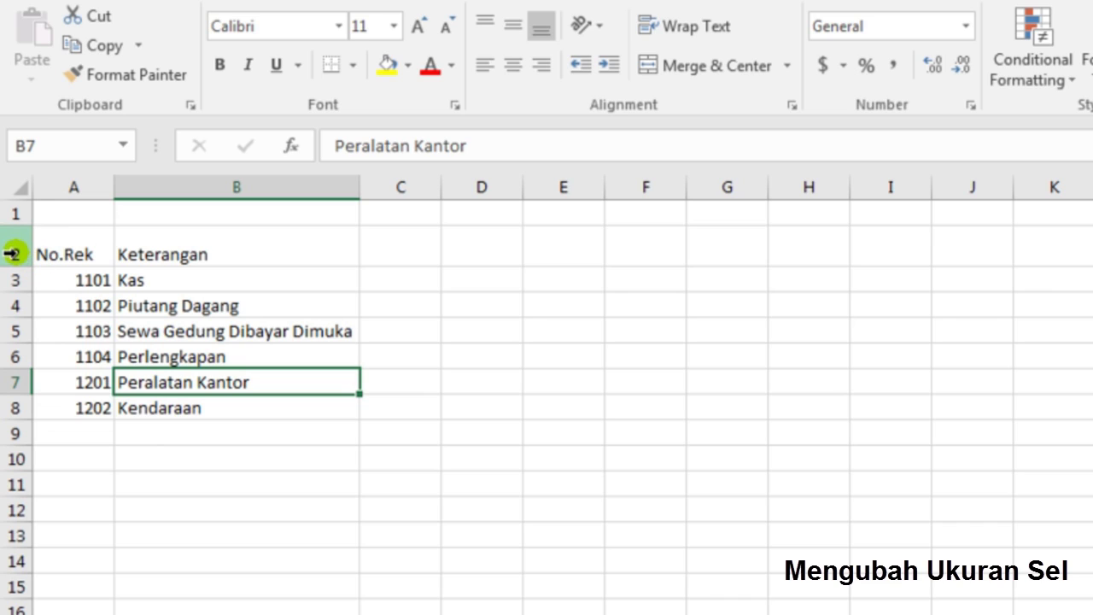
{"action": "left_click", "coordinate": [80, 253]}
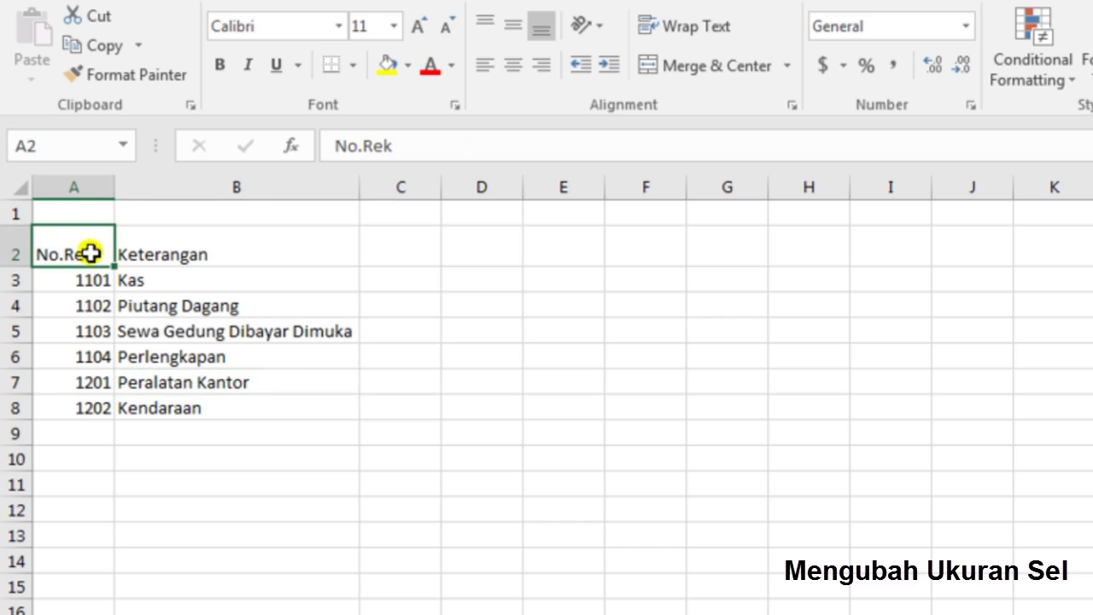
{"action": "left_click", "coordinate": [128, 248]}
{"action": "left_click", "coordinate": [79, 253]}
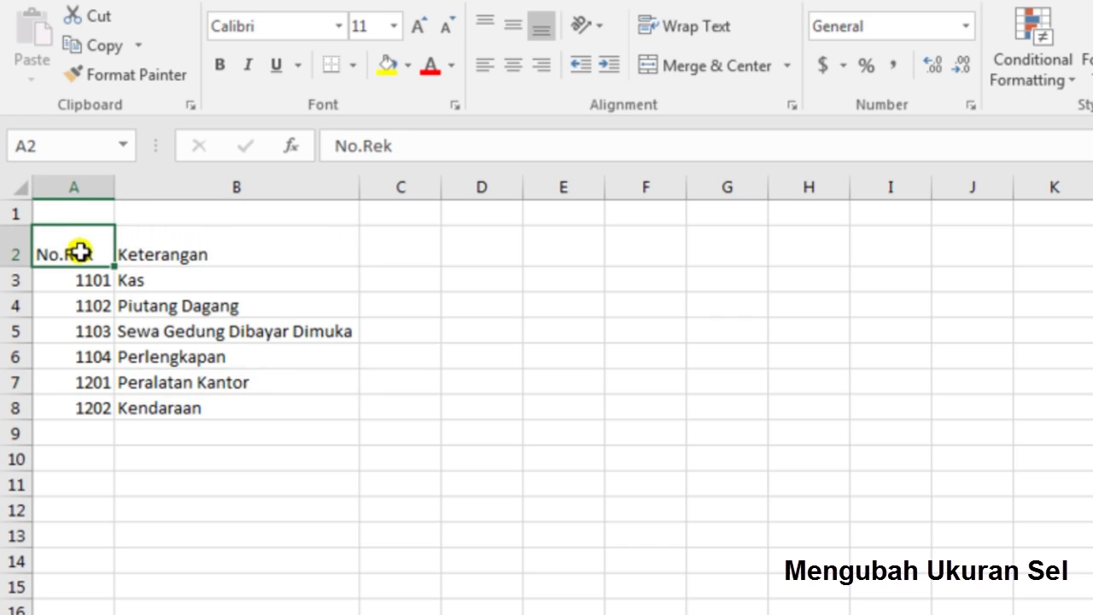
{"action": "left_click", "coordinate": [482, 408]}
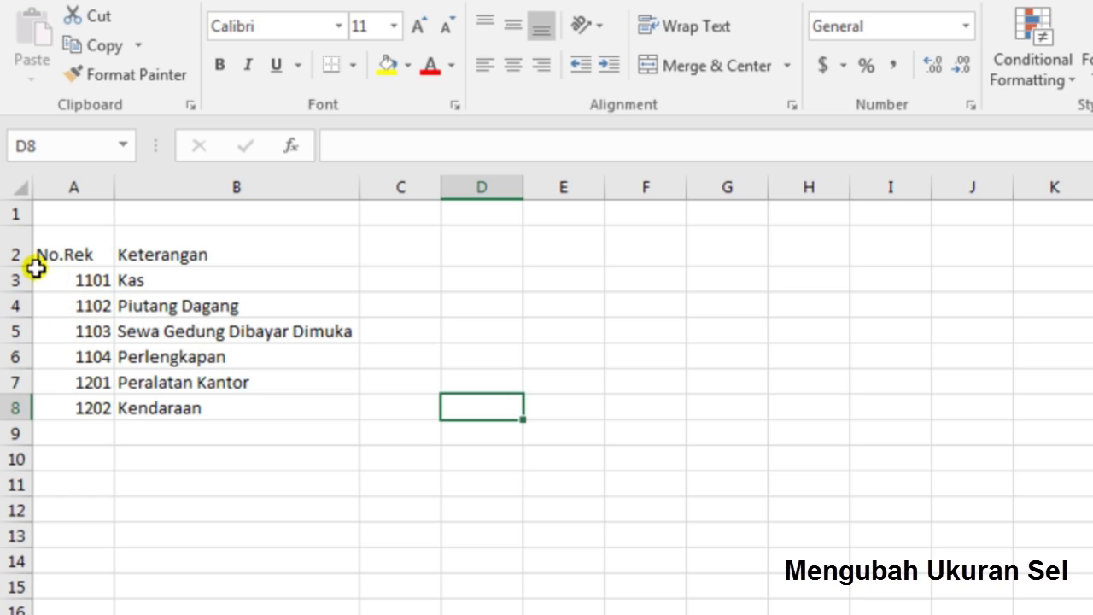
Shrink heading row 2 to about the same height as the rows beneath it
{"action": "left_click_drag", "start_coordinate": [22, 267], "coordinate": [23, 266]}
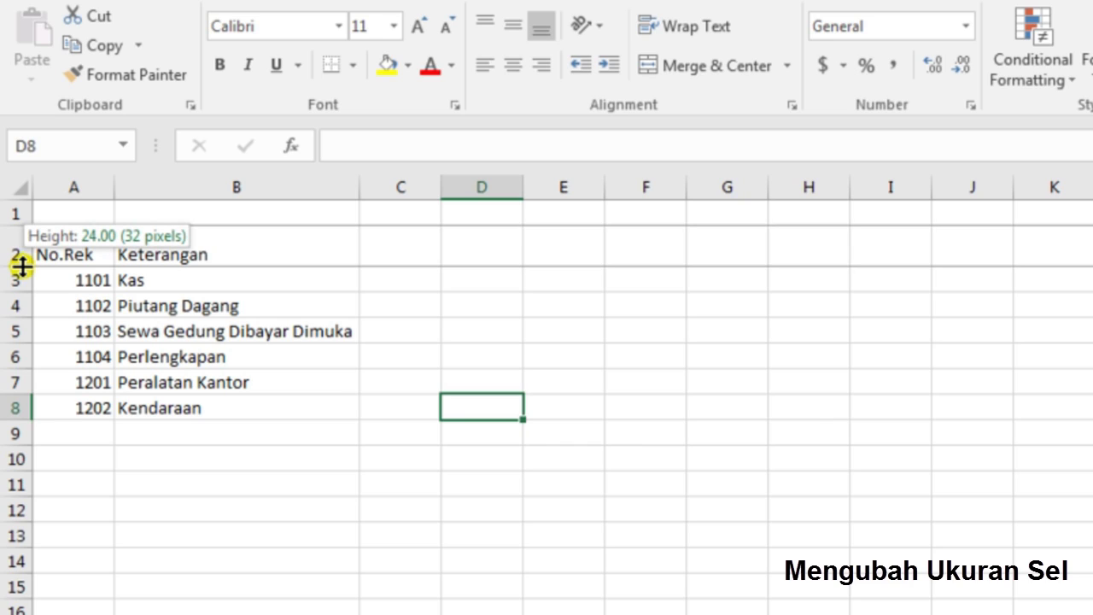
{"action": "left_click_drag", "start_coordinate": [23, 267], "coordinate": [23, 249]}
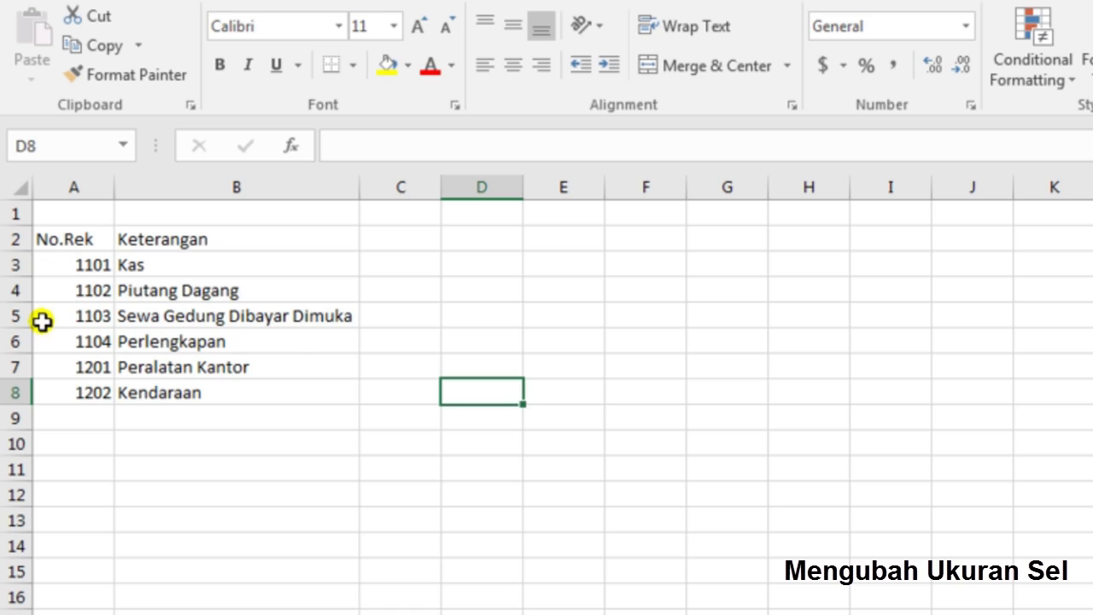
{"action": "key", "text": "ctrl+z"}
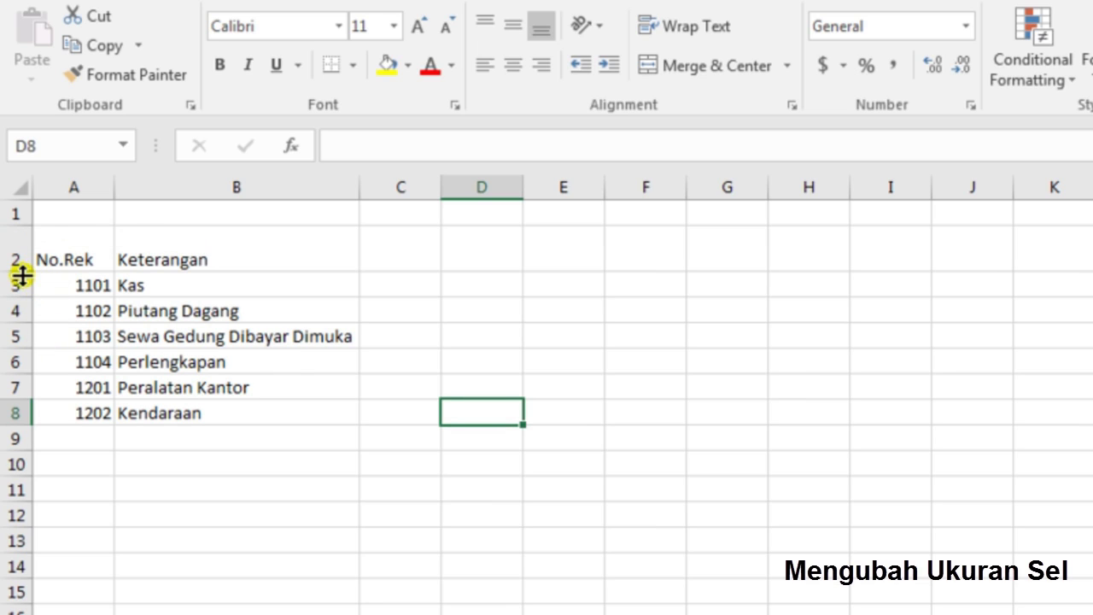
{"action": "left_click_drag", "start_coordinate": [17, 270], "coordinate": [20, 249]}
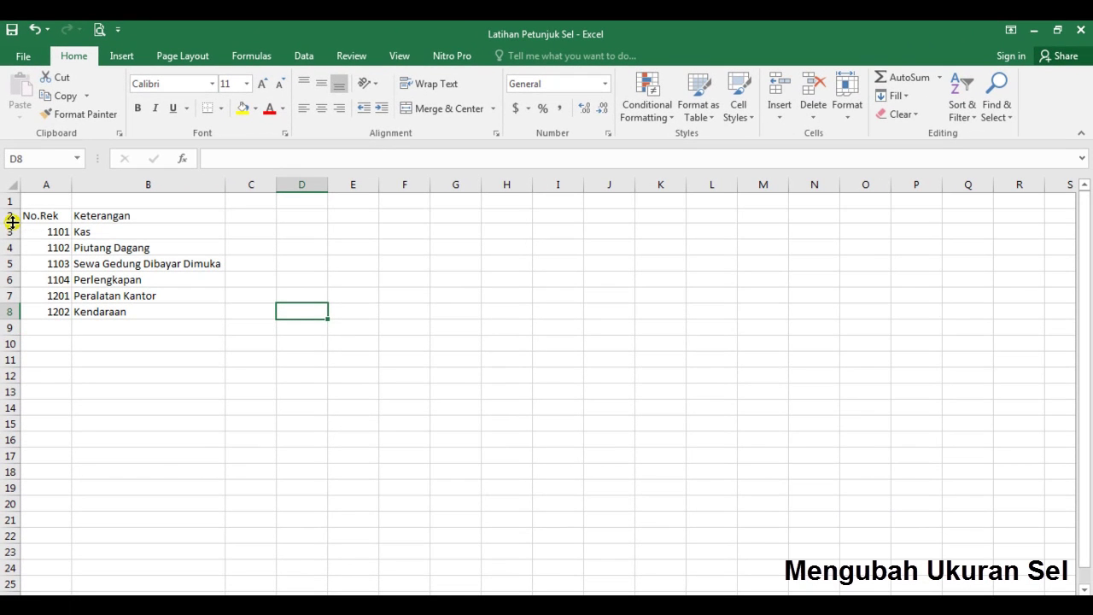
Look at the cell-size formatting options for row height and column width without applying any
{"action": "left_click", "coordinate": [359, 266]}
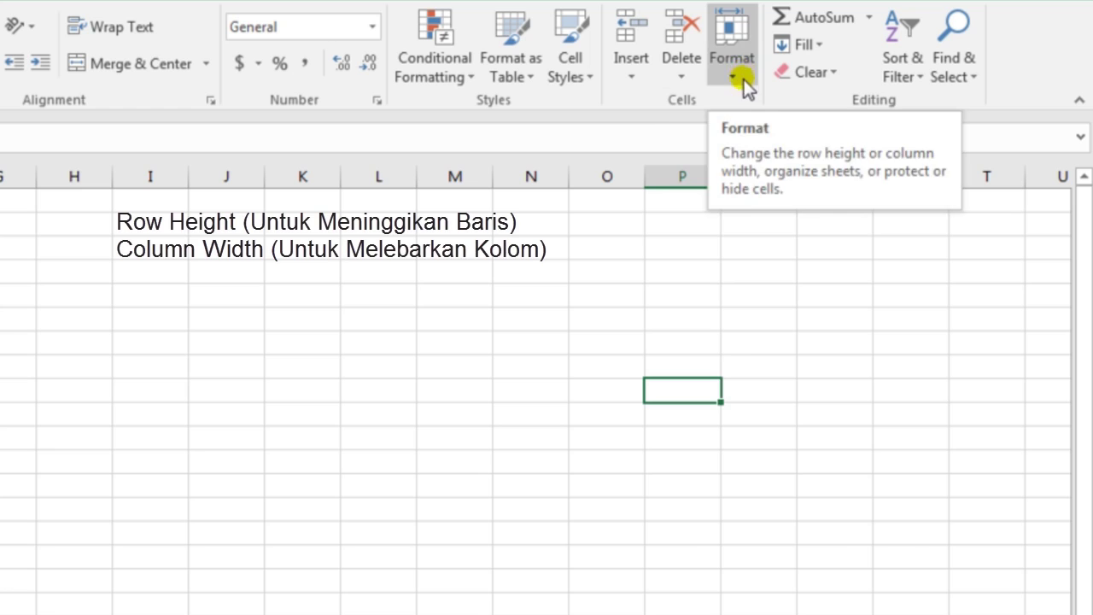
{"action": "left_click", "coordinate": [735, 75]}
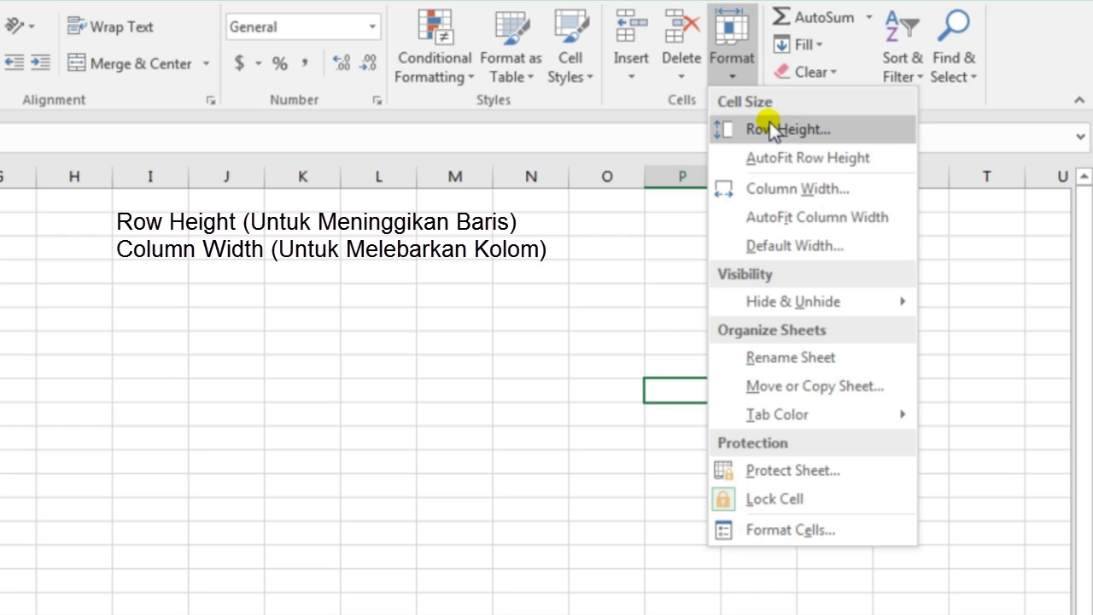
{"action": "left_click", "coordinate": [676, 262]}
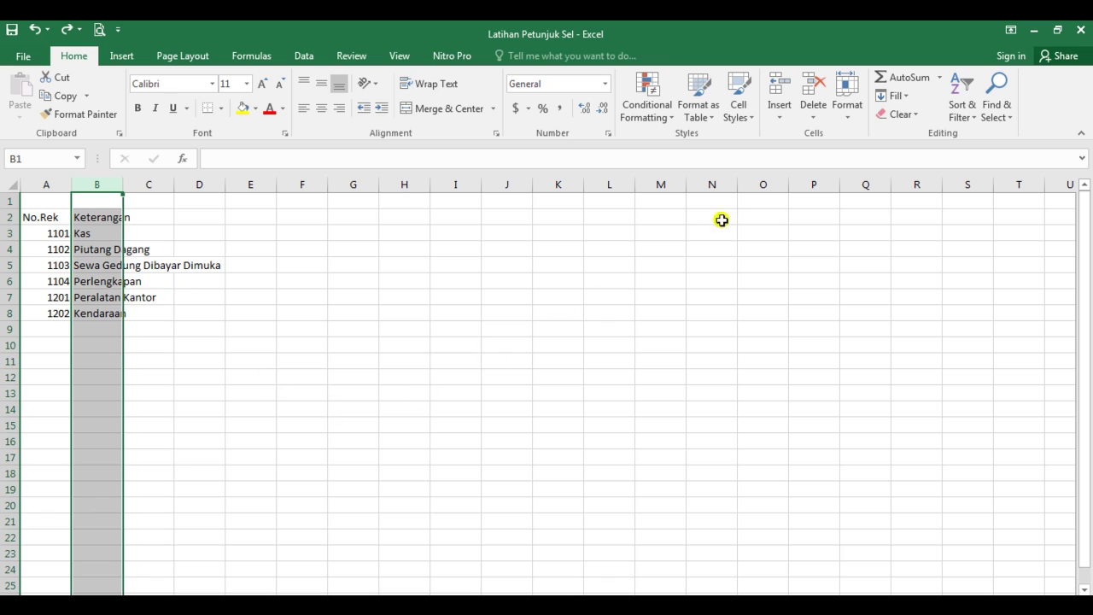
Set the width of column B to exactly 30 and select the column to check the result
{"action": "left_click", "coordinate": [846, 119]}
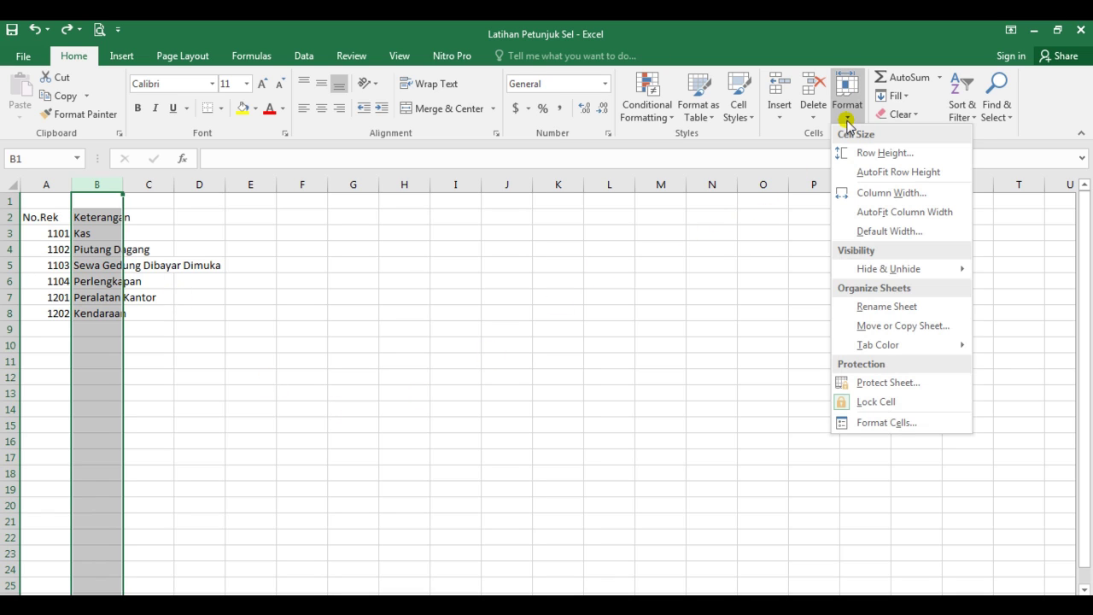
{"action": "left_click", "coordinate": [880, 194]}
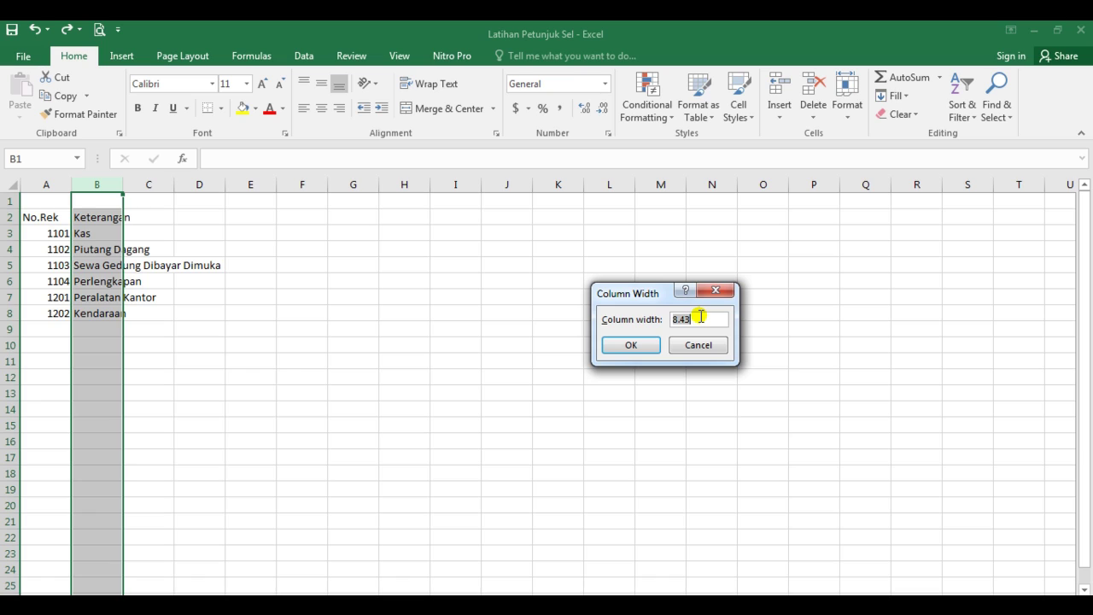
{"action": "key", "text": "BackSpace"}
{"action": "type", "text": "30"}
{"action": "left_click", "coordinate": [632, 344]}
{"action": "left_click", "coordinate": [381, 327]}
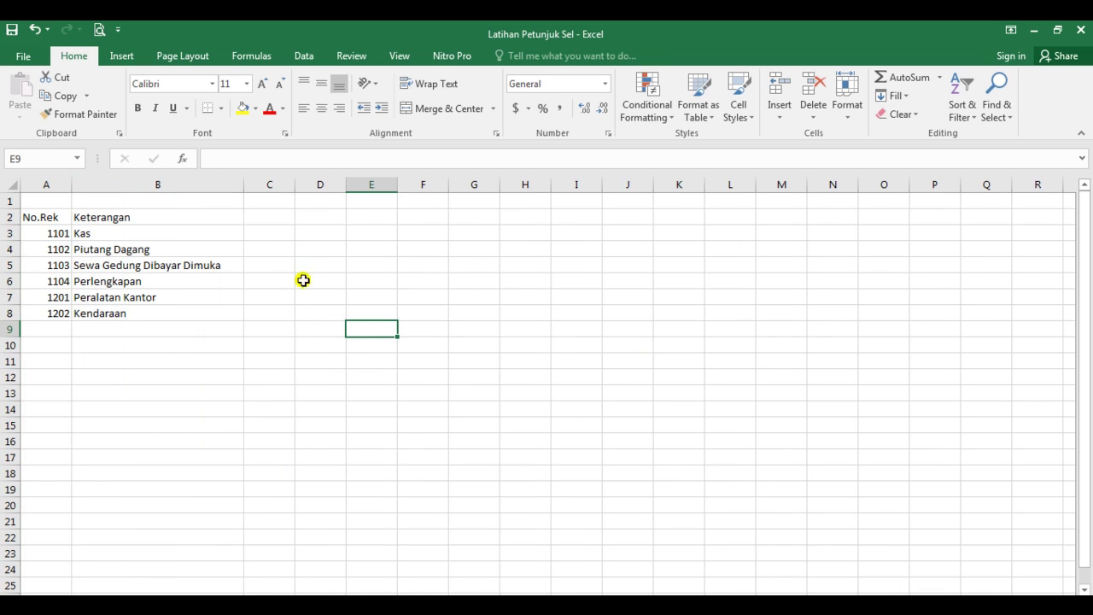
{"action": "left_click", "coordinate": [201, 183]}
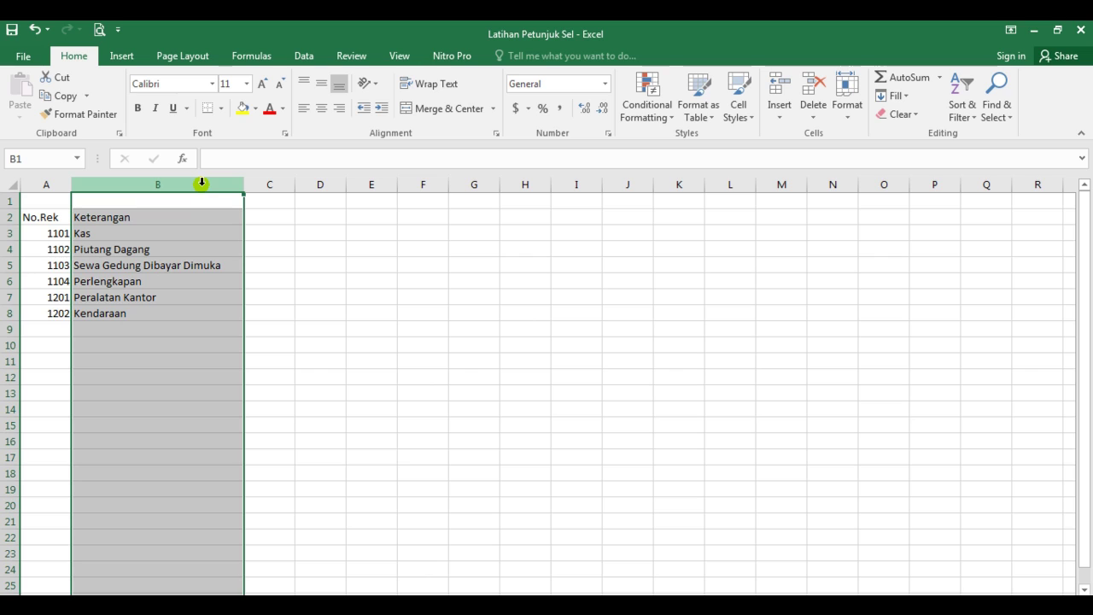
{"action": "left_click", "coordinate": [363, 330]}
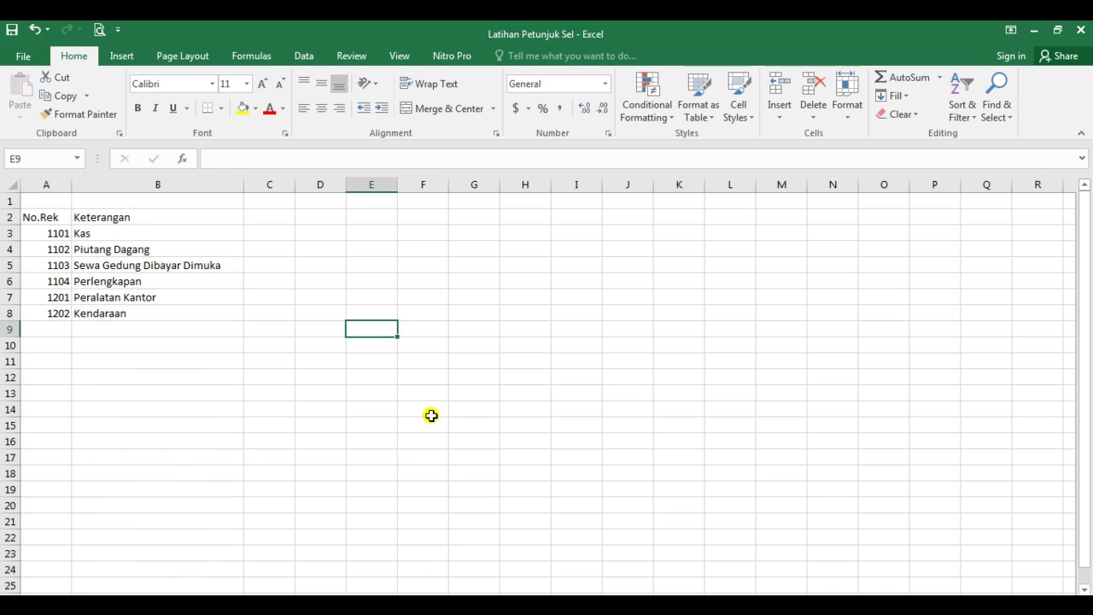
Set the height of row 6, the Perlengkapan row, to exactly 25
{"action": "left_click", "coordinate": [9, 281]}
{"action": "left_click", "coordinate": [200, 422]}
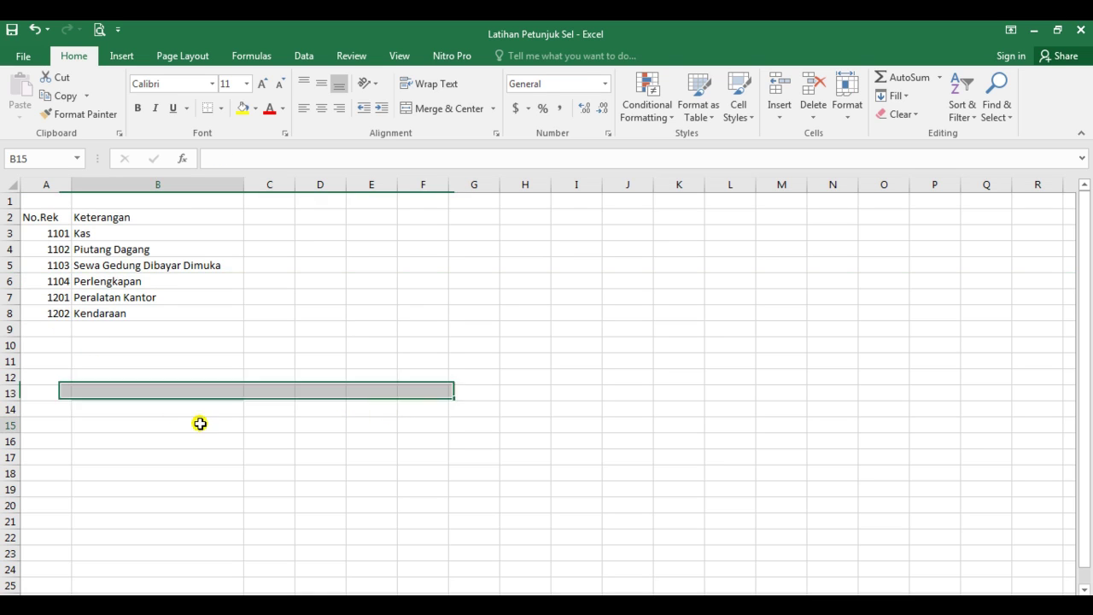
{"action": "left_click", "coordinate": [7, 281]}
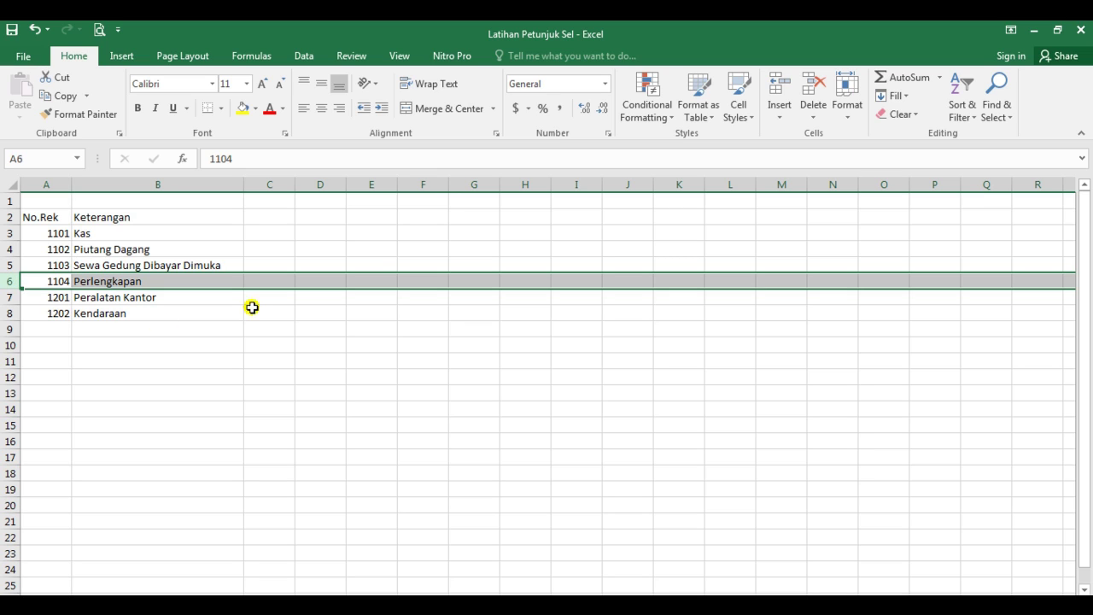
{"action": "left_click", "coordinate": [855, 124]}
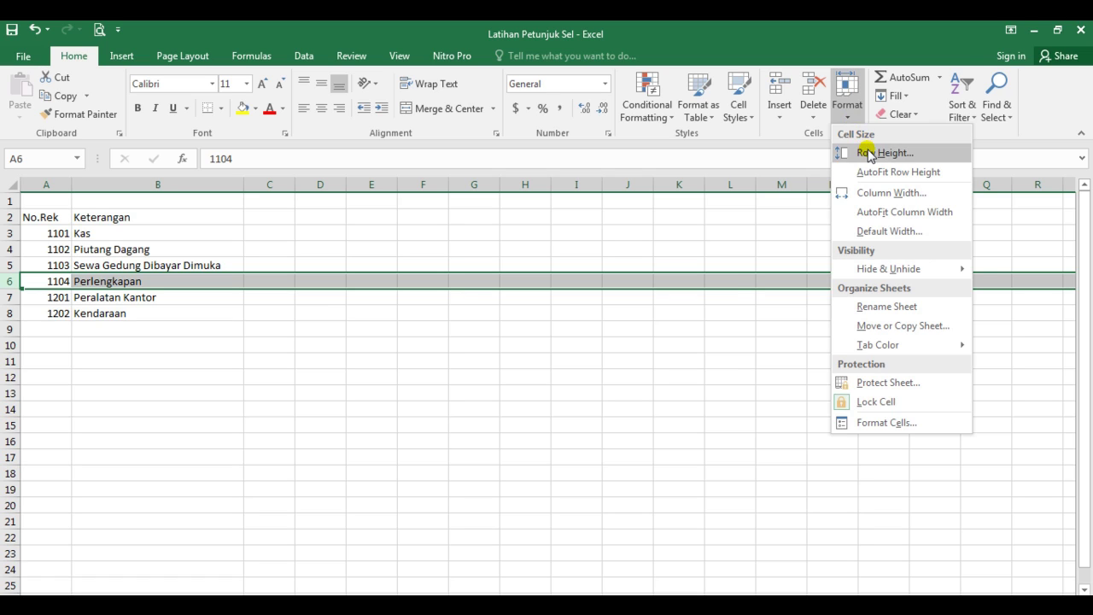
{"action": "left_click", "coordinate": [863, 152]}
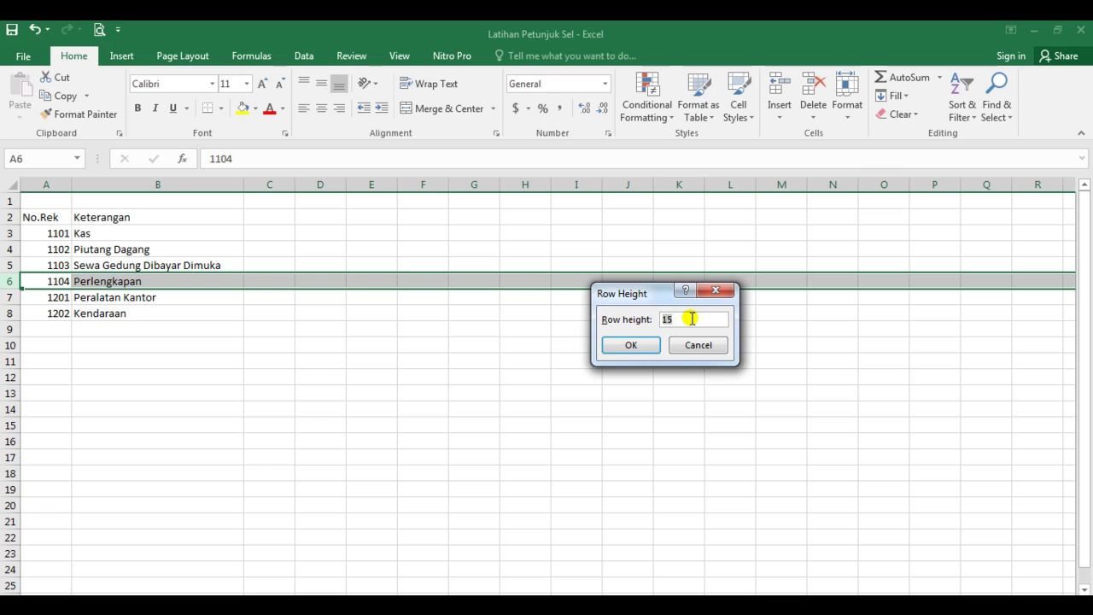
{"action": "key", "text": "BackSpace"}
{"action": "key", "text": "BackSpace"}
{"action": "type", "text": "25"}
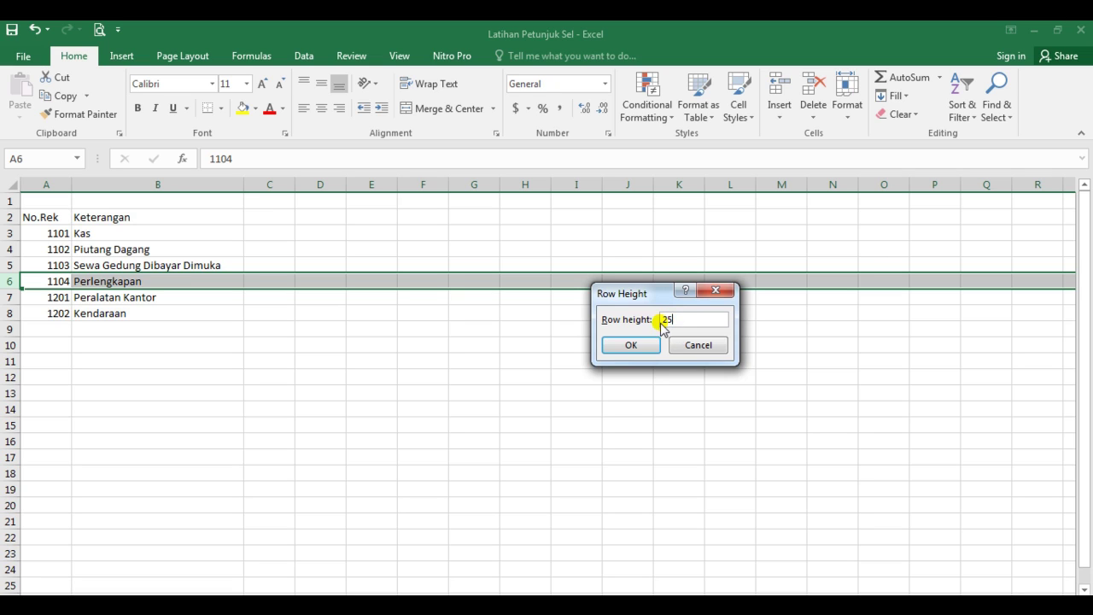
{"action": "left_click", "coordinate": [632, 345]}
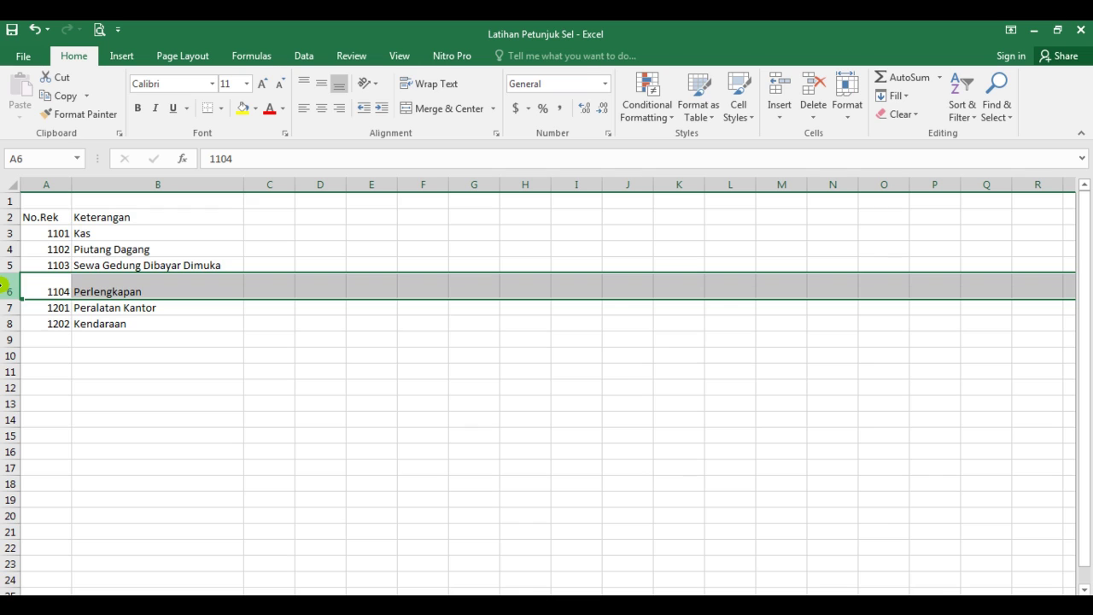
Undo the last height change of the Perlengkapan row and deselect the row
{"action": "key", "text": "ctrl+z"}
{"action": "left_click", "coordinate": [320, 424]}
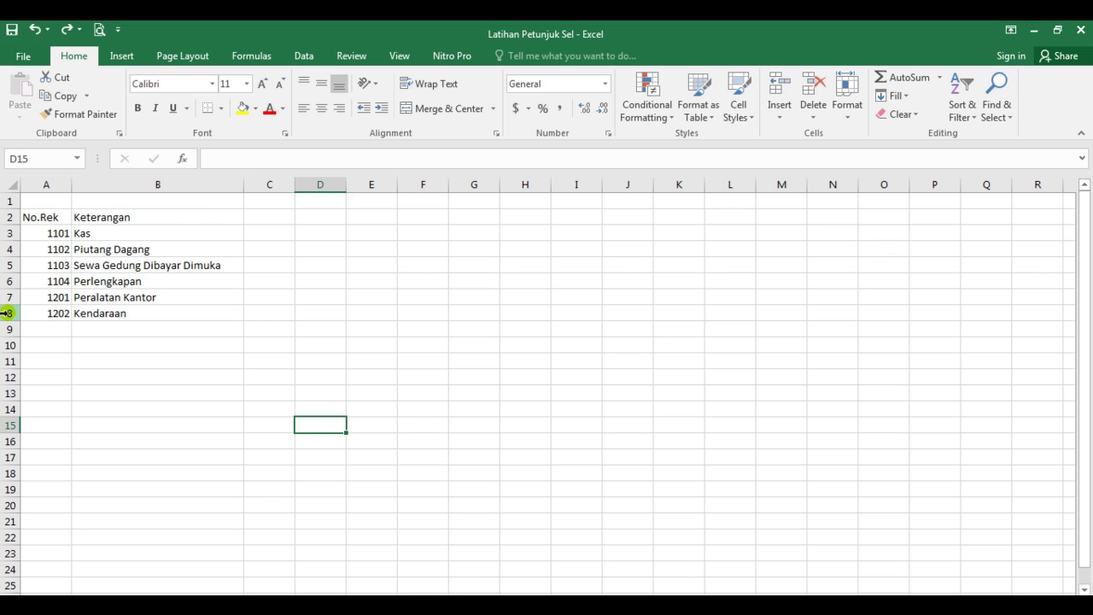
{"action": "left_click", "coordinate": [93, 361]}
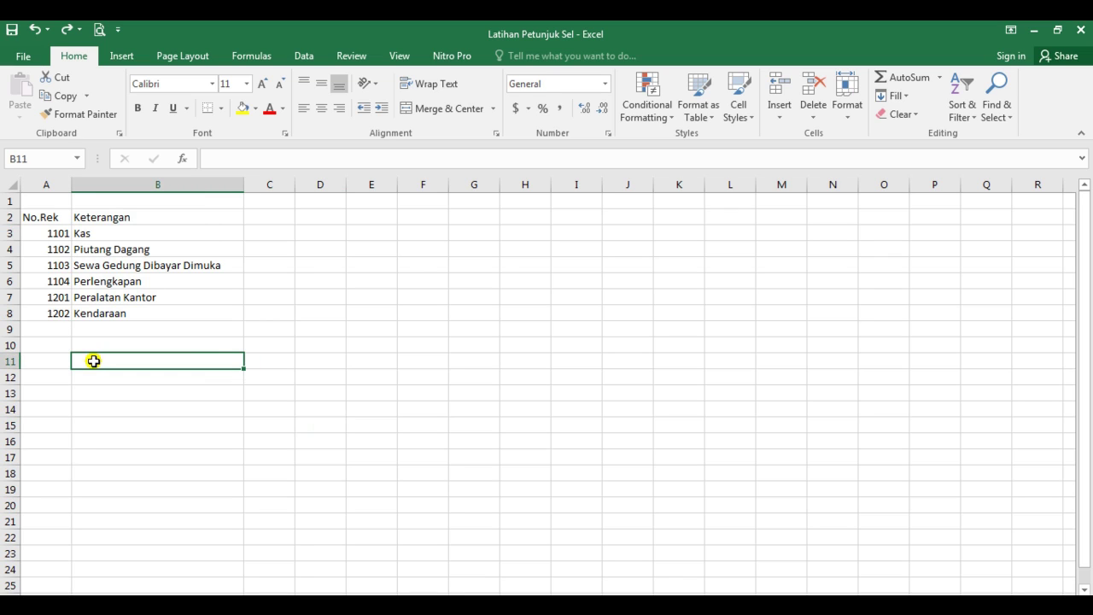
Select account rows 3 to 8 and increase their heights together in one resize
{"action": "left_click", "coordinate": [11, 233]}
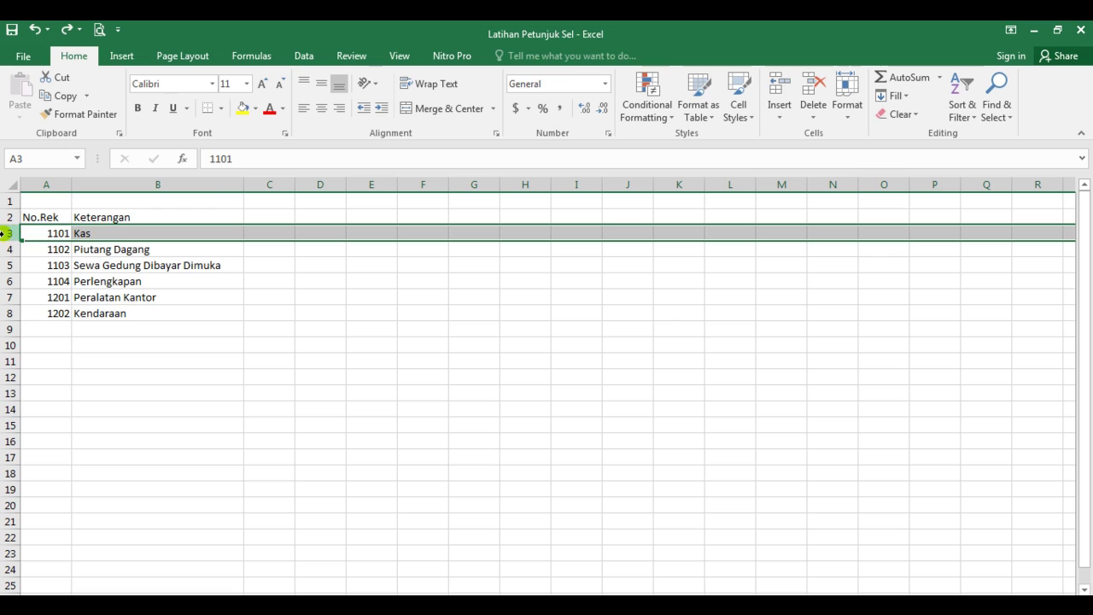
{"action": "left_click_drag", "start_coordinate": [11, 233], "coordinate": [5, 313]}
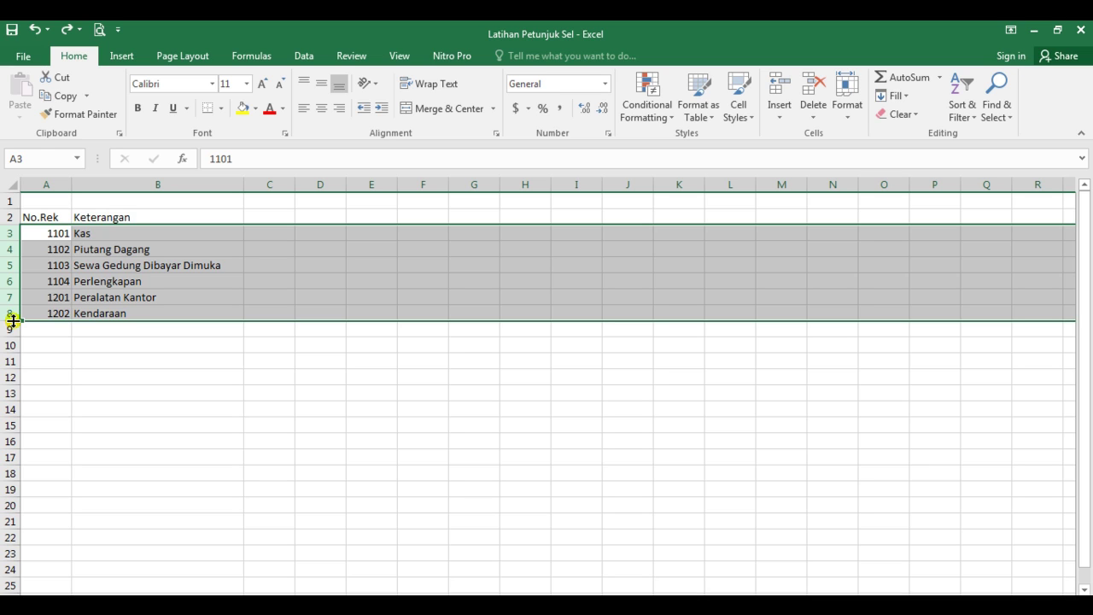
{"action": "left_click_drag", "start_coordinate": [13, 320], "coordinate": [14, 333]}
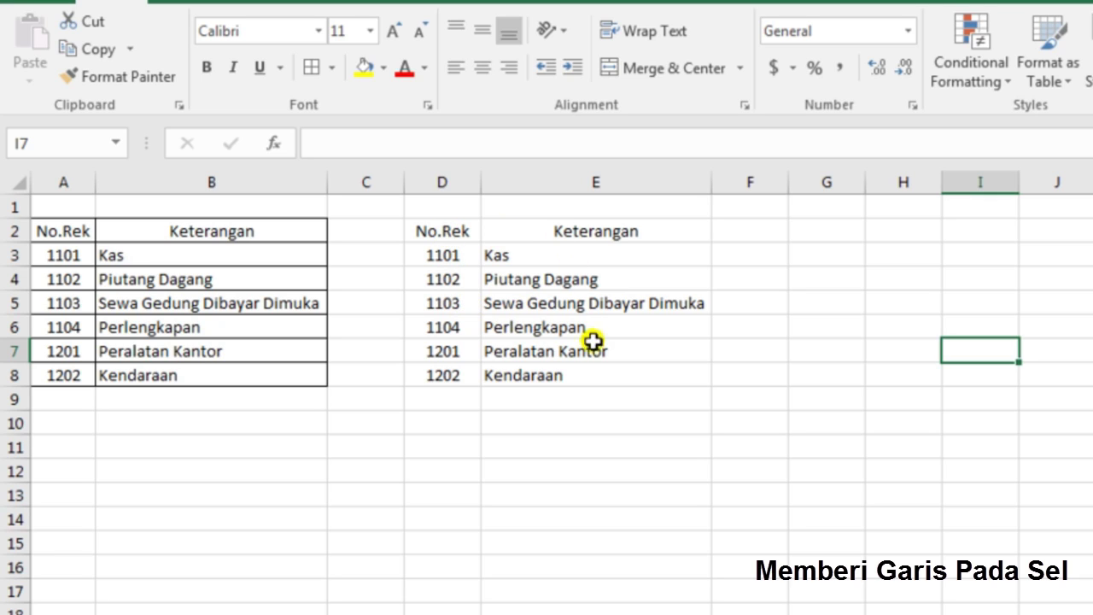
Apply All Borders to the unbordered account table in D2:E8 and deselect it to check the lines
{"action": "left_click", "coordinate": [460, 232]}
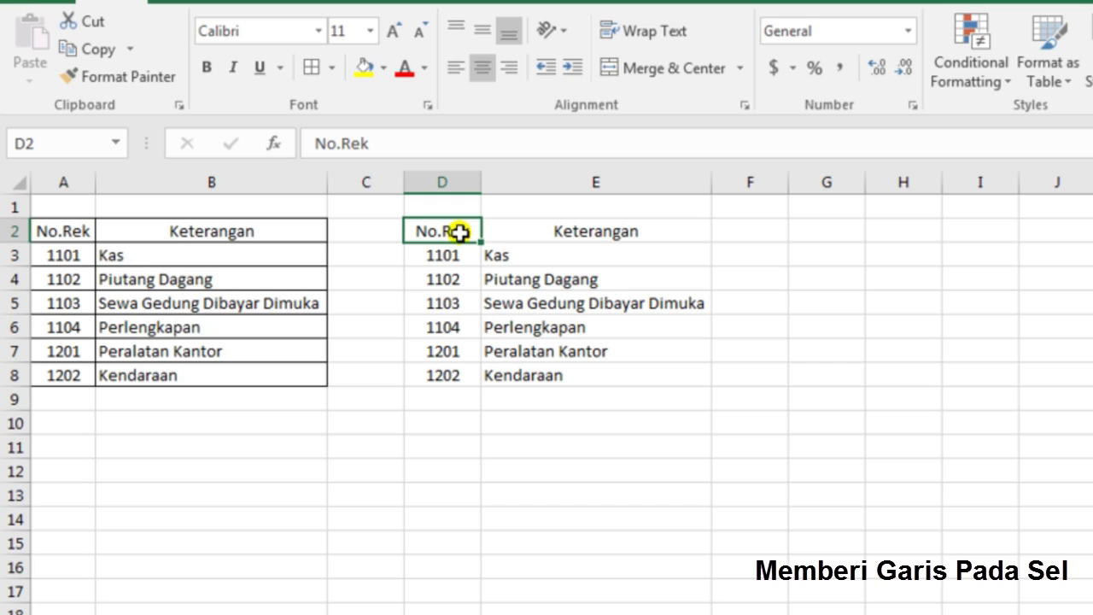
{"action": "left_click_drag", "start_coordinate": [459, 232], "coordinate": [621, 376]}
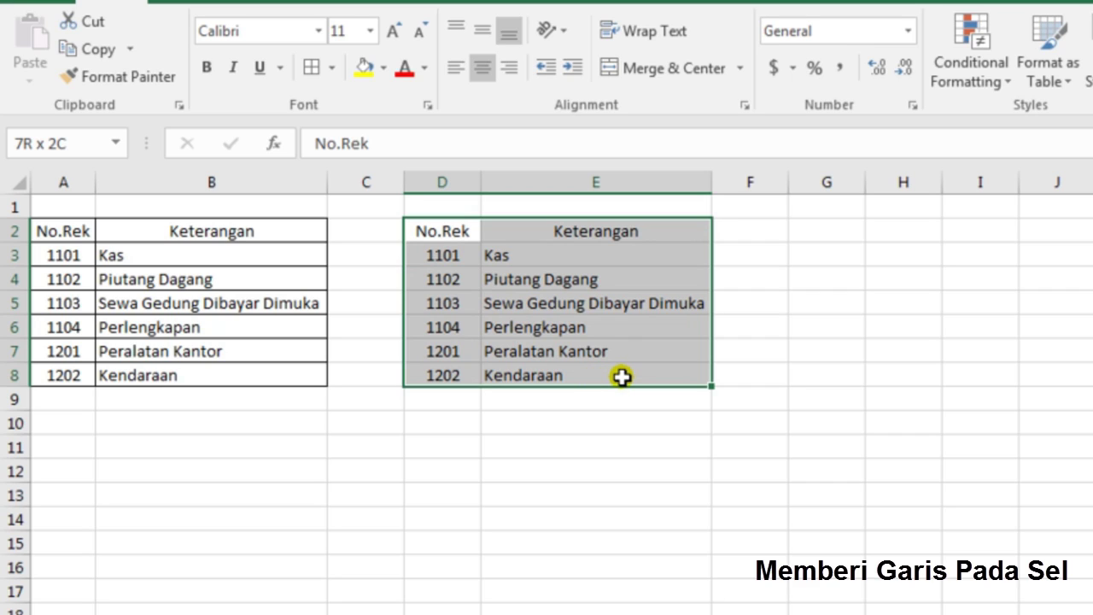
{"action": "left_click_drag", "start_coordinate": [621, 377], "coordinate": [622, 377]}
{"action": "left_click", "coordinate": [331, 67]}
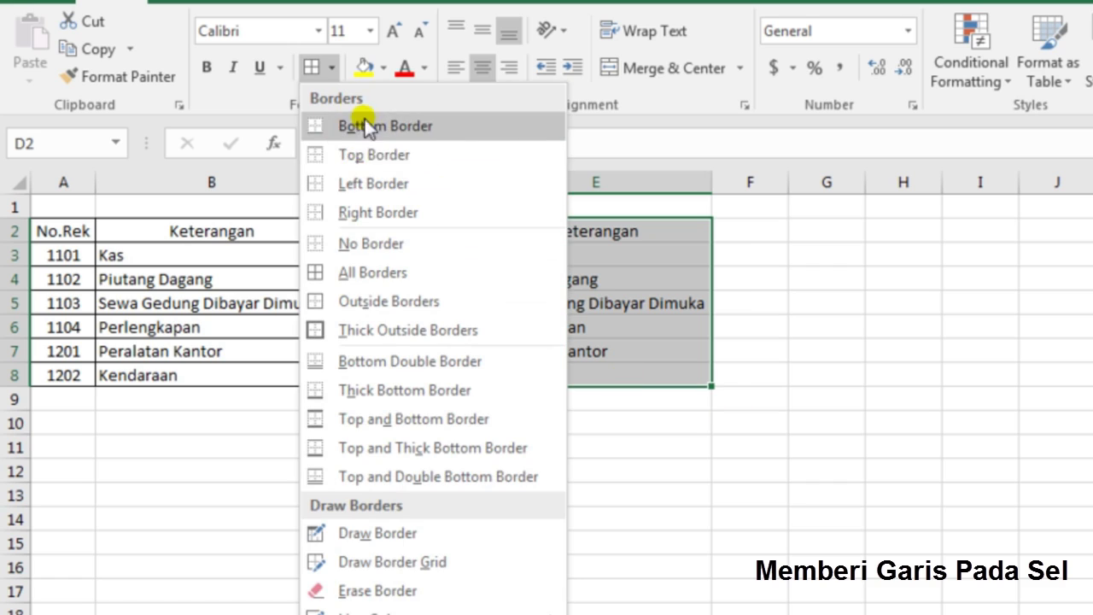
{"action": "left_click", "coordinate": [395, 272]}
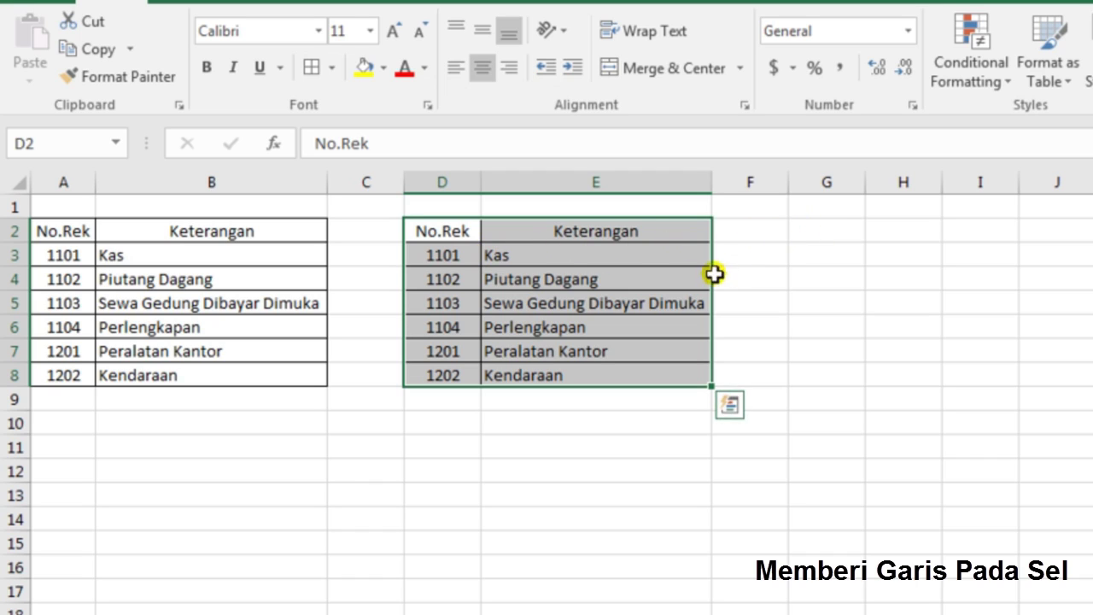
{"action": "left_click", "coordinate": [867, 281]}
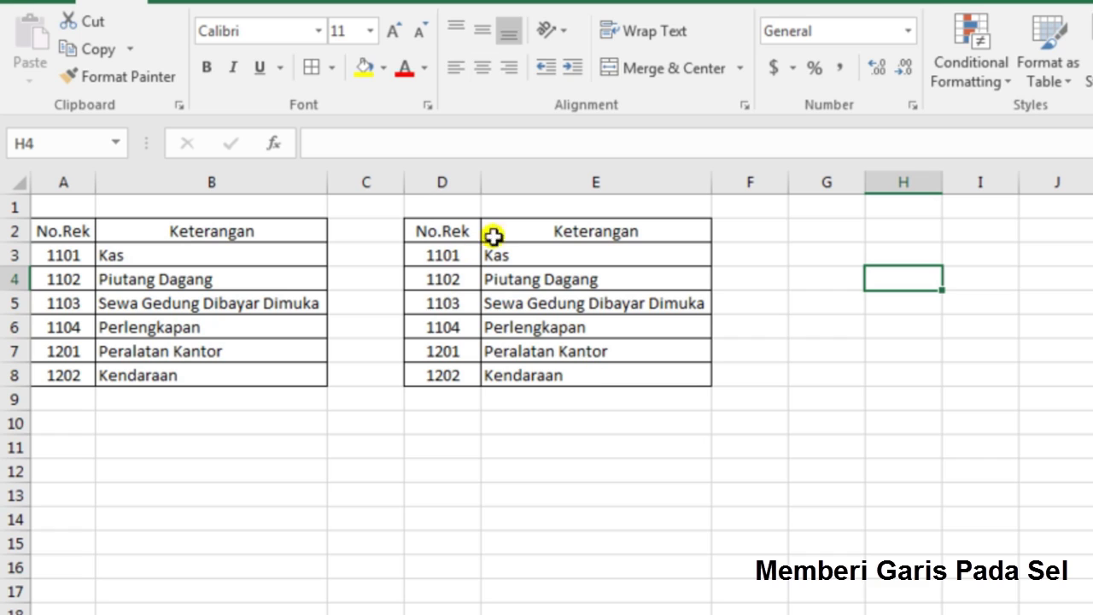
Clear the borders from the account table in D2:E8 and apply All Borders to only its heading cells D2:E2
{"action": "left_click_drag", "start_coordinate": [443, 230], "coordinate": [597, 376]}
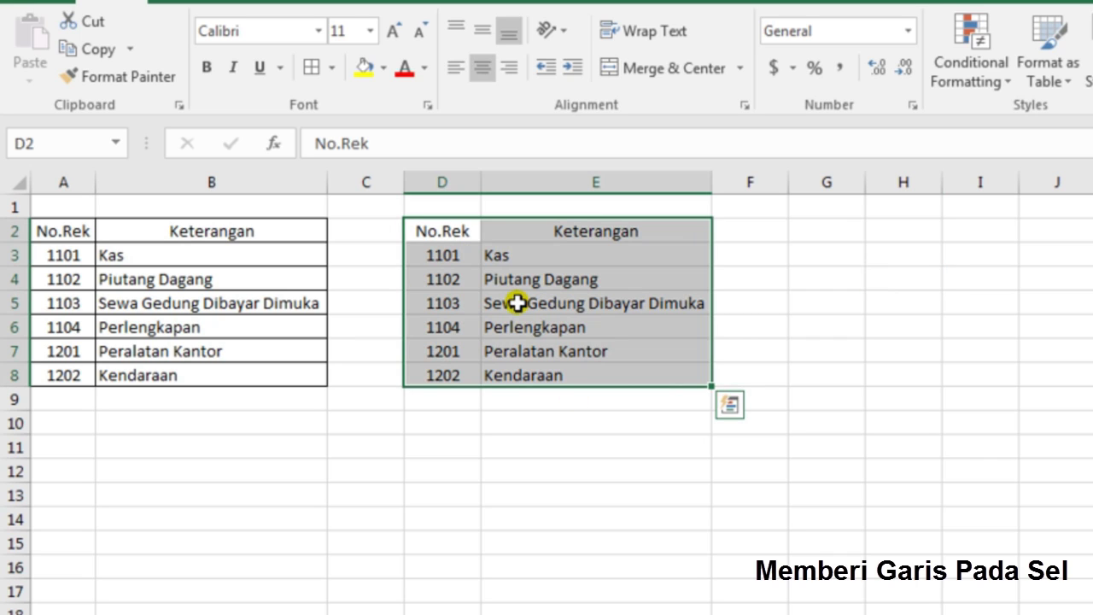
{"action": "left_click", "coordinate": [900, 369]}
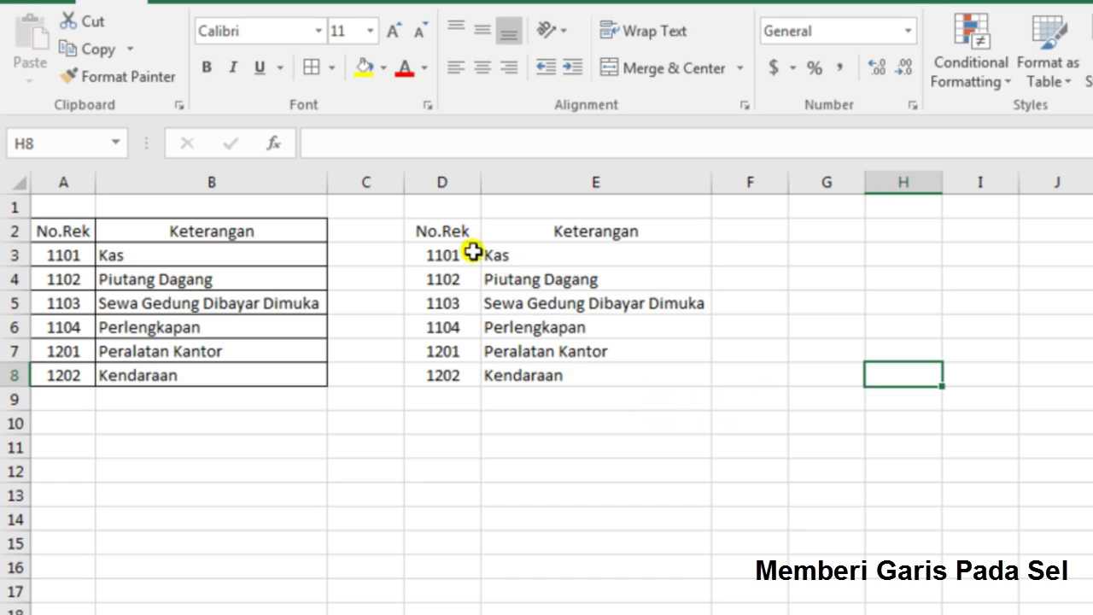
{"action": "left_click", "coordinate": [451, 234]}
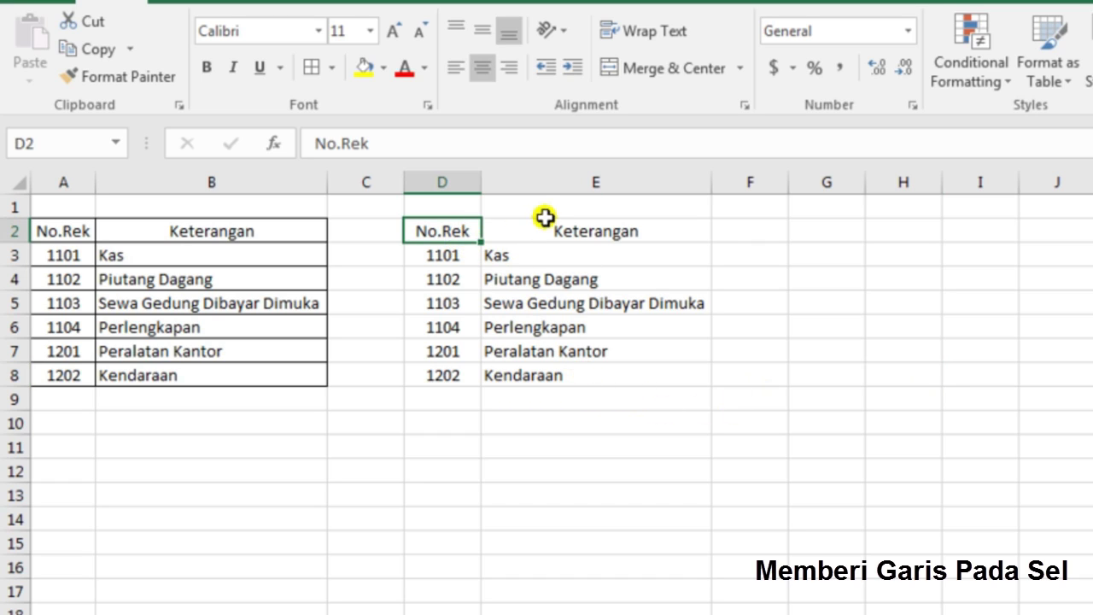
{"action": "left_click", "coordinate": [545, 229]}
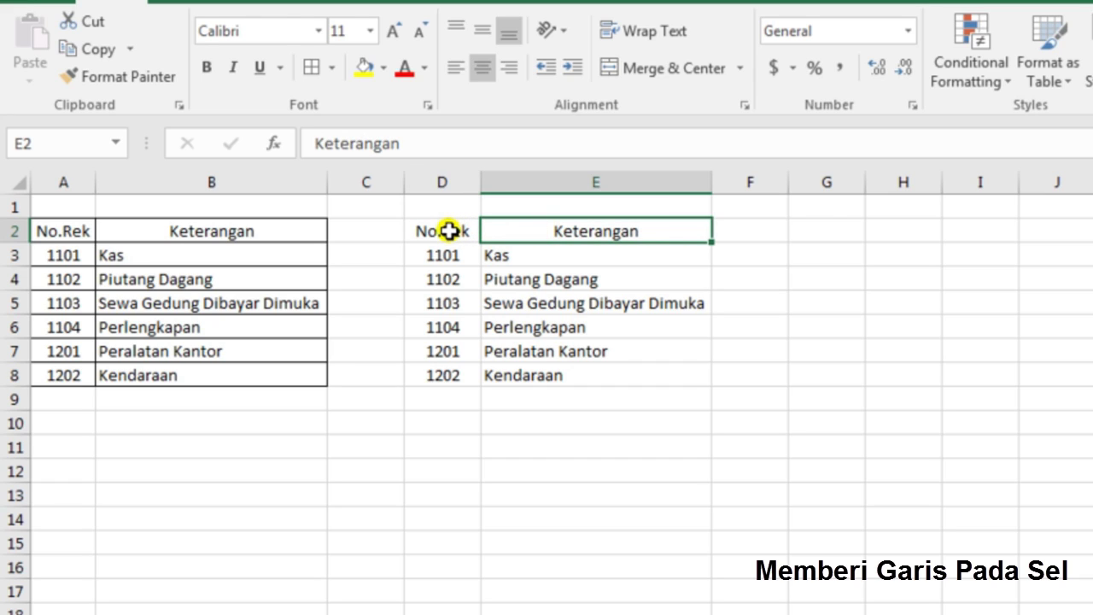
{"action": "left_click_drag", "start_coordinate": [450, 232], "coordinate": [607, 217]}
{"action": "left_click", "coordinate": [334, 75]}
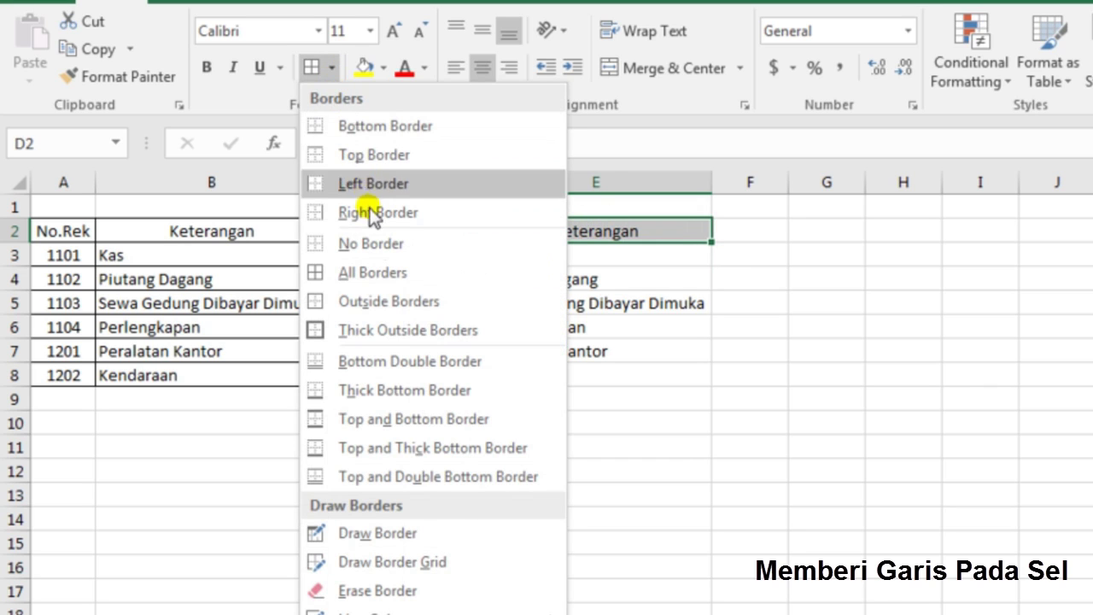
{"action": "left_click", "coordinate": [318, 273]}
{"action": "left_click", "coordinate": [790, 286]}
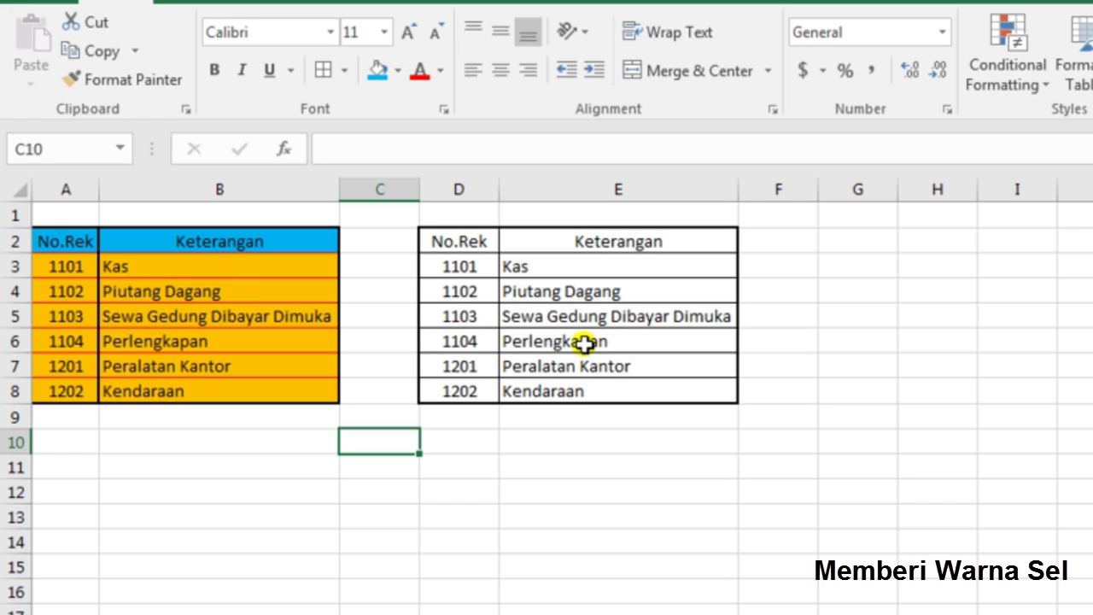
Fill the heading cells D2:E2 of the second table with standard yellow
{"action": "left_click", "coordinate": [308, 567]}
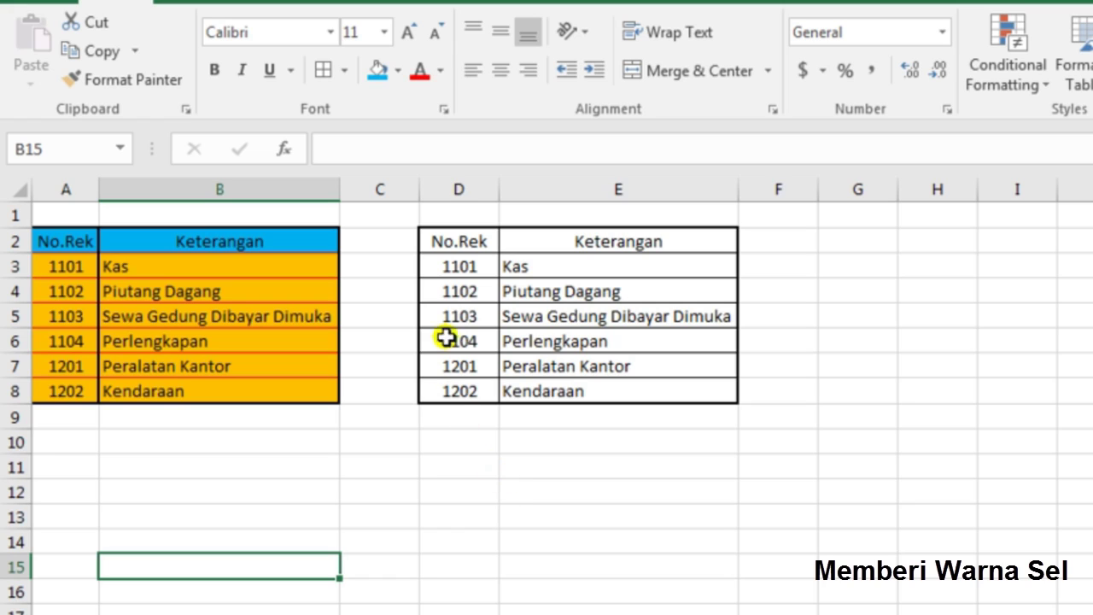
{"action": "left_click_drag", "start_coordinate": [461, 241], "coordinate": [561, 242]}
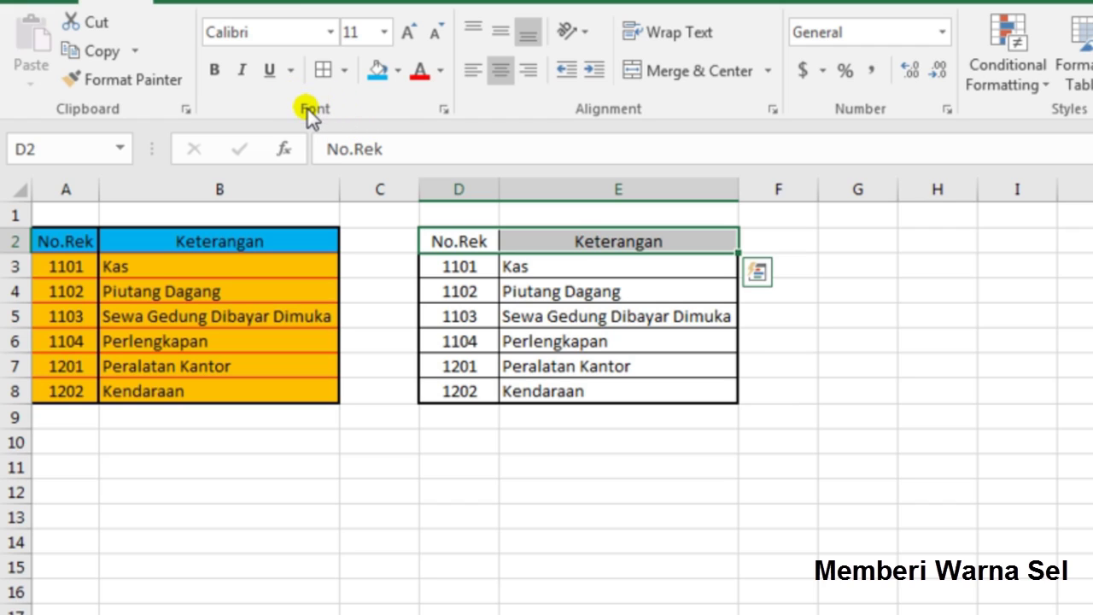
{"action": "left_click", "coordinate": [398, 70]}
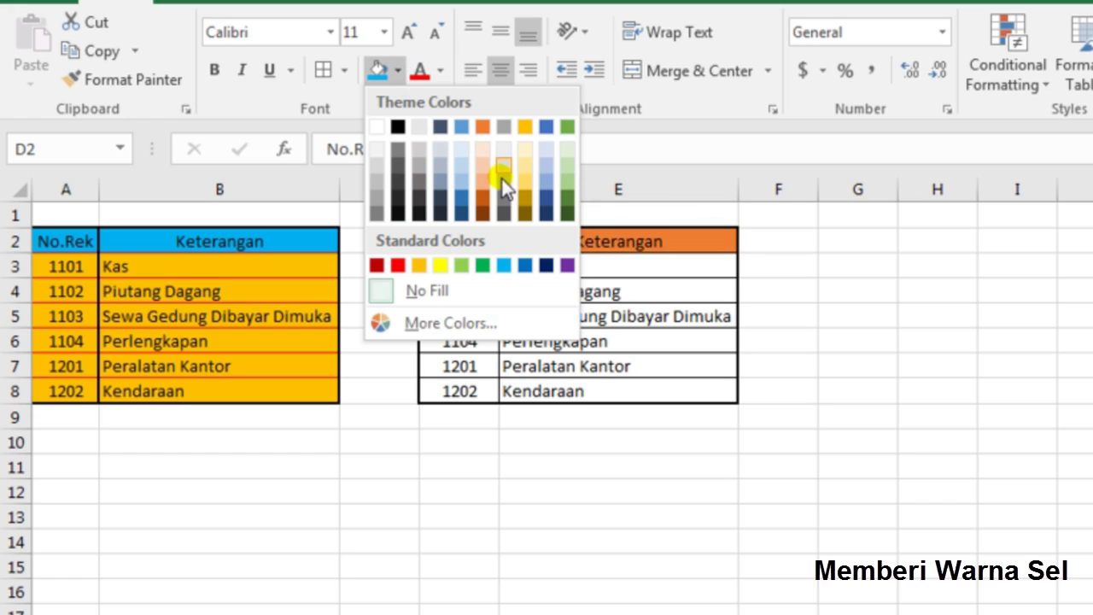
{"action": "left_click", "coordinate": [440, 265]}
{"action": "left_click", "coordinate": [803, 268]}
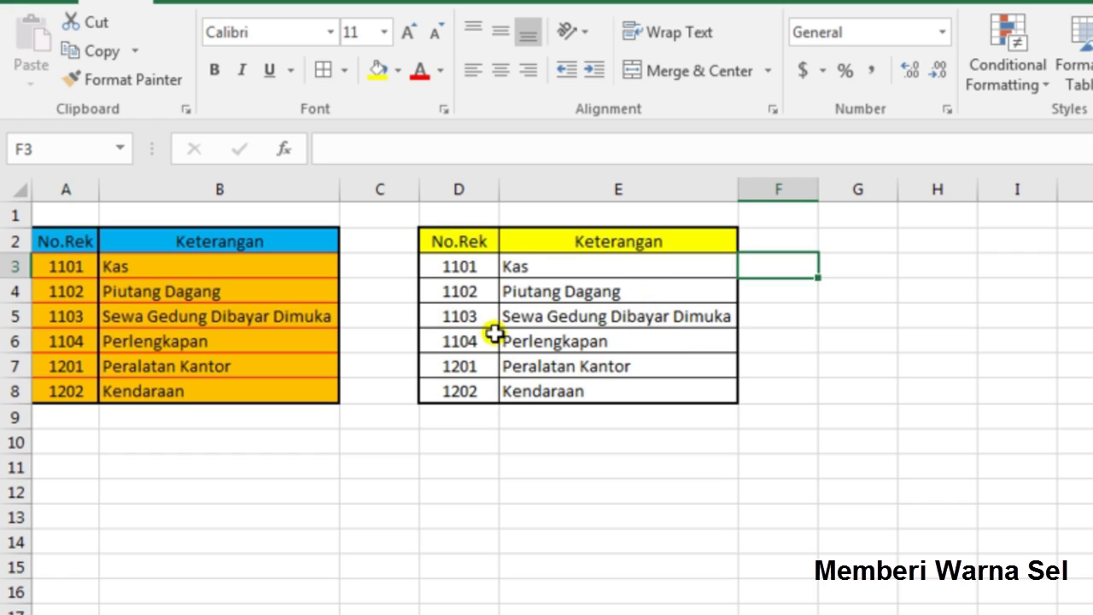
Fill the account data cells D3:E8 of the second table with standard purple
{"action": "left_click_drag", "start_coordinate": [466, 267], "coordinate": [567, 392]}
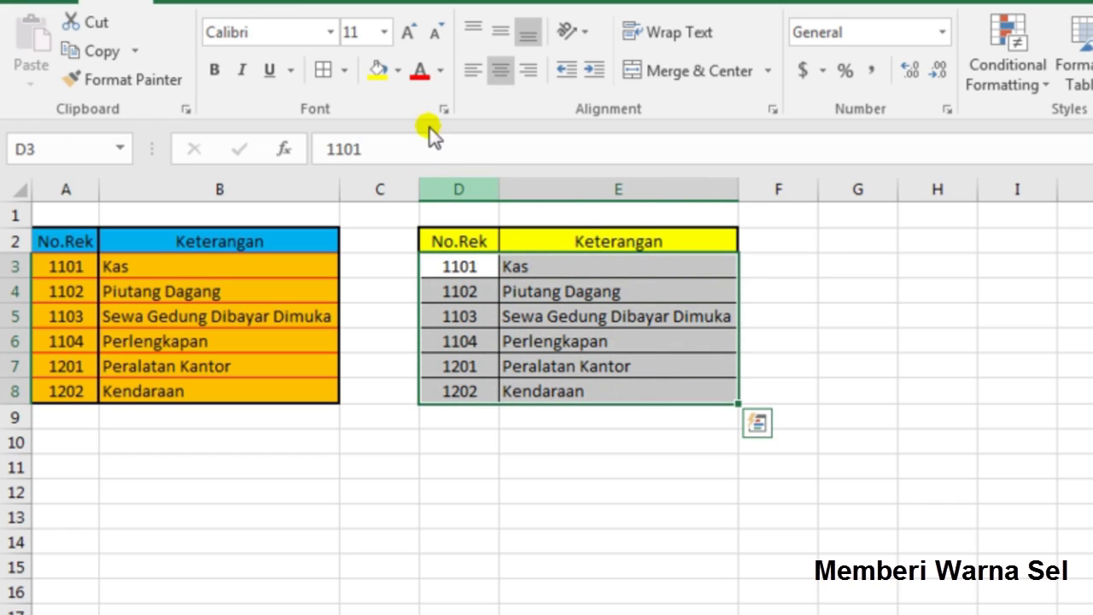
{"action": "left_click", "coordinate": [398, 71]}
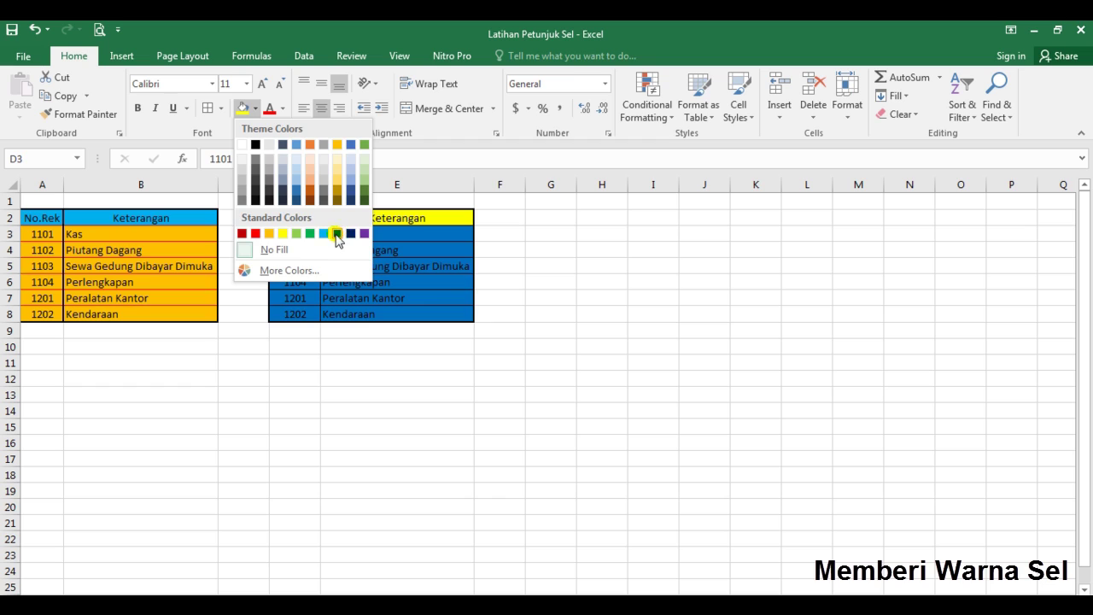
{"action": "left_click", "coordinate": [364, 238]}
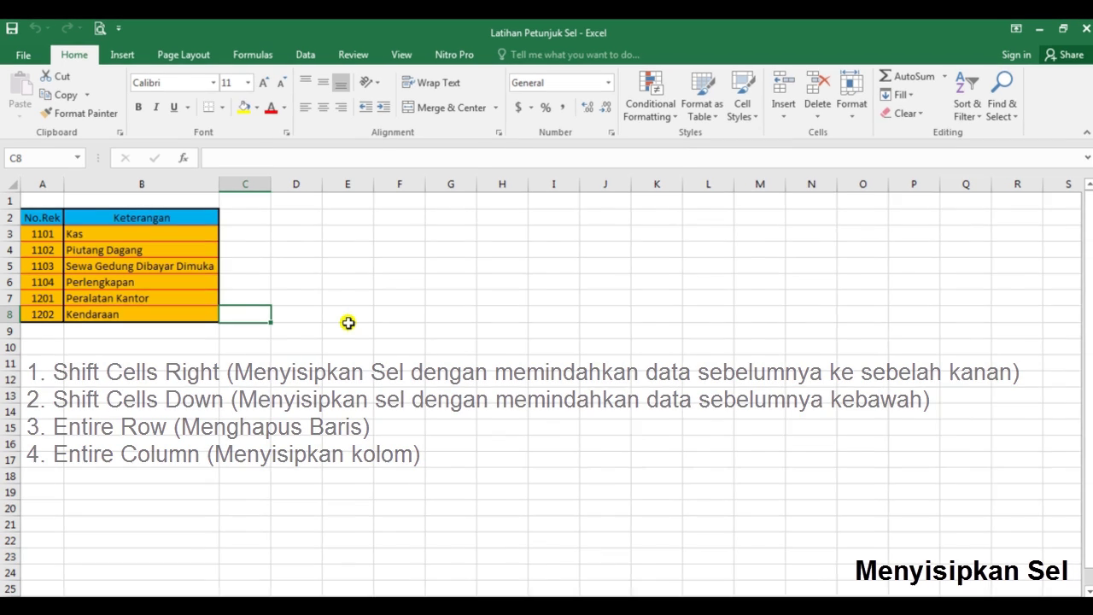
Insert a blank cell at B5, Sewa Gedung Dibayar Dimuka, using the option that shifts cells right
{"action": "left_click", "coordinate": [141, 266]}
{"action": "left_click", "coordinate": [294, 466]}
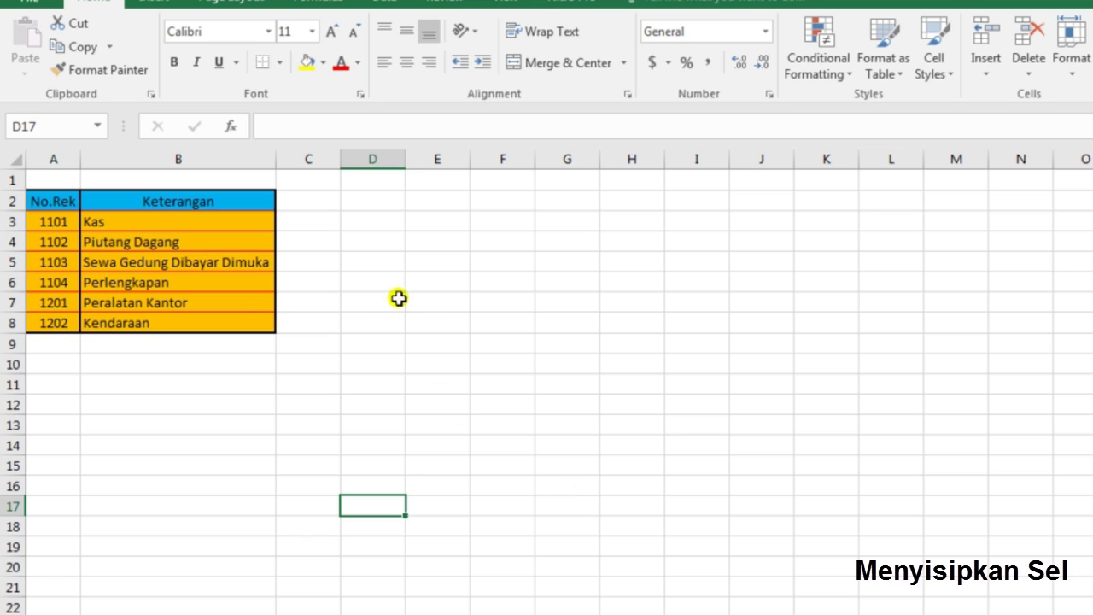
{"action": "left_click", "coordinate": [253, 267]}
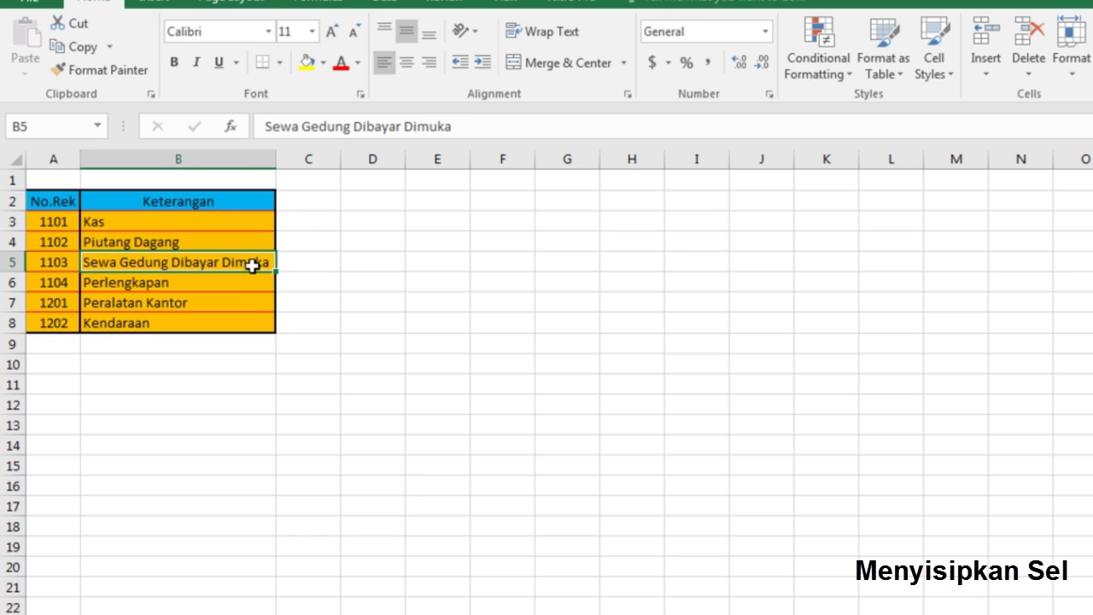
{"action": "right_click", "coordinate": [254, 263]}
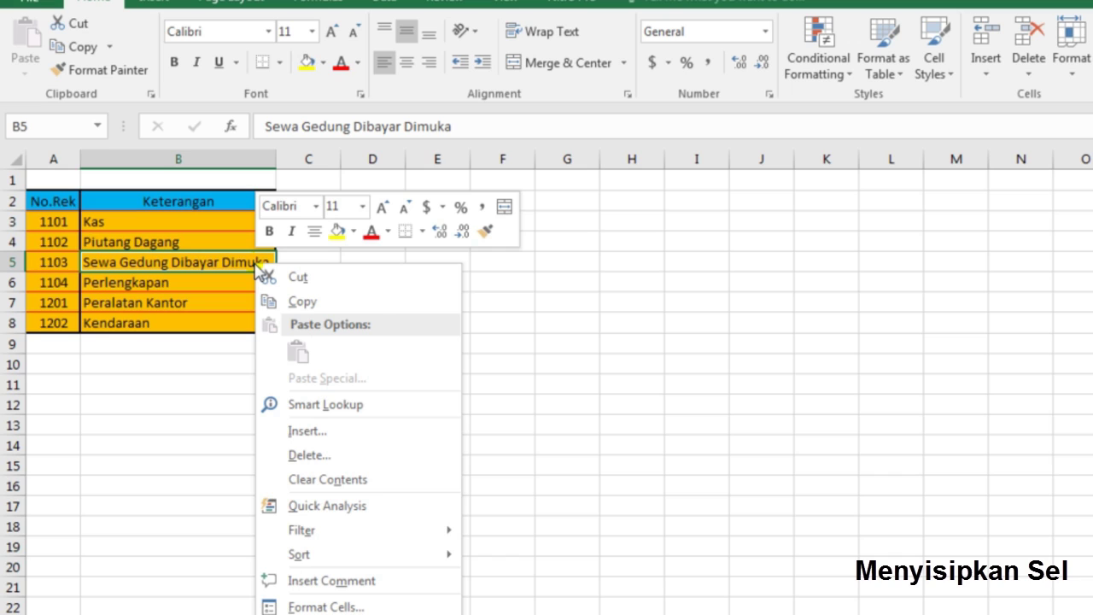
{"action": "left_click", "coordinate": [316, 433]}
{"action": "left_click_drag", "start_coordinate": [334, 362], "coordinate": [151, 367]}
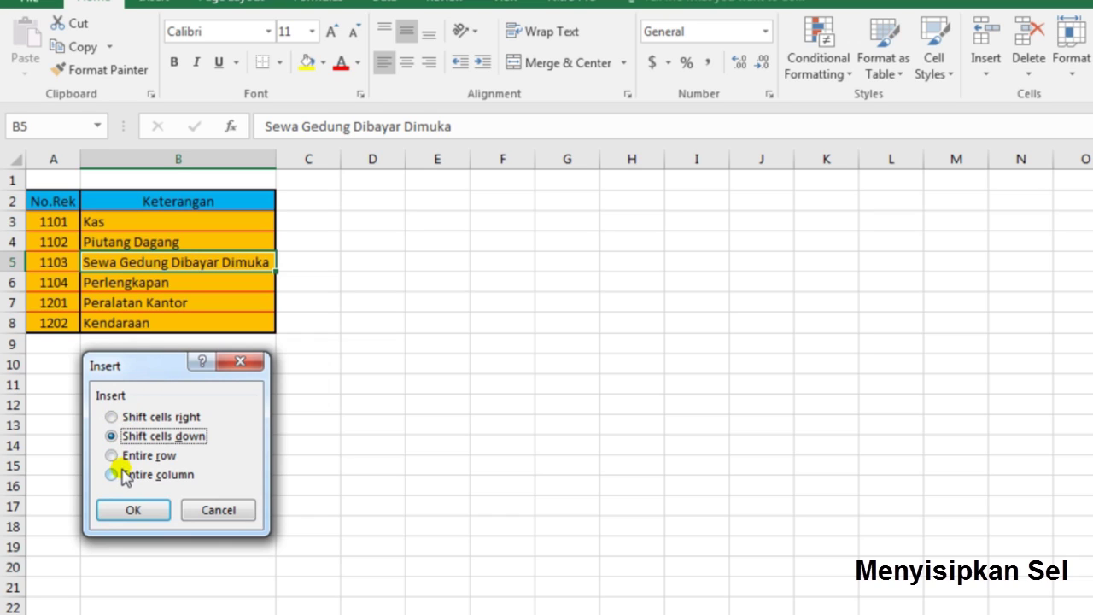
{"action": "left_click", "coordinate": [112, 418]}
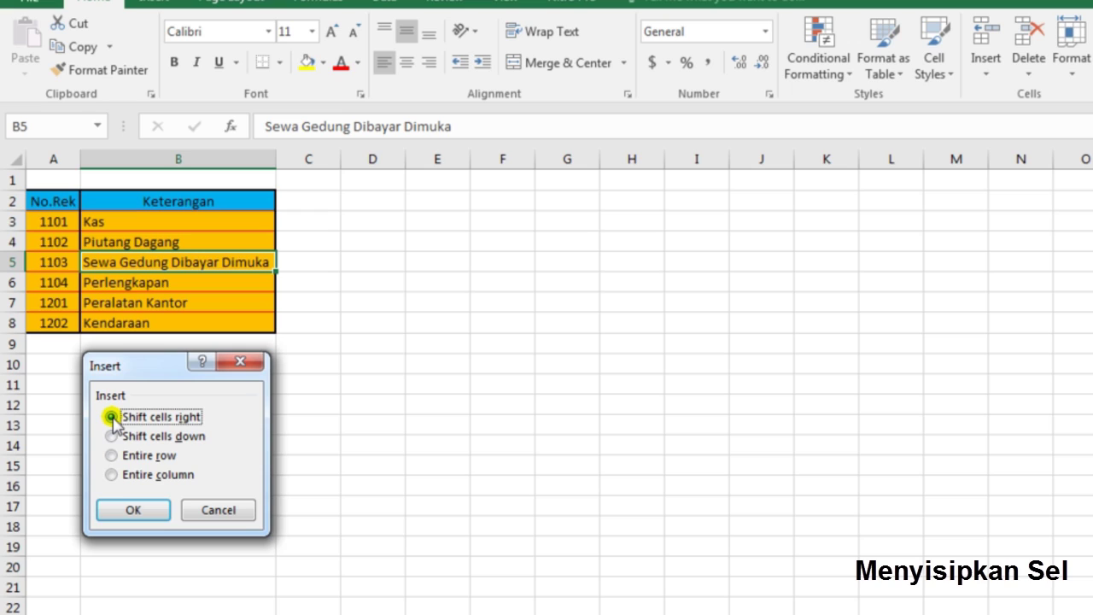
{"action": "left_click", "coordinate": [135, 509]}
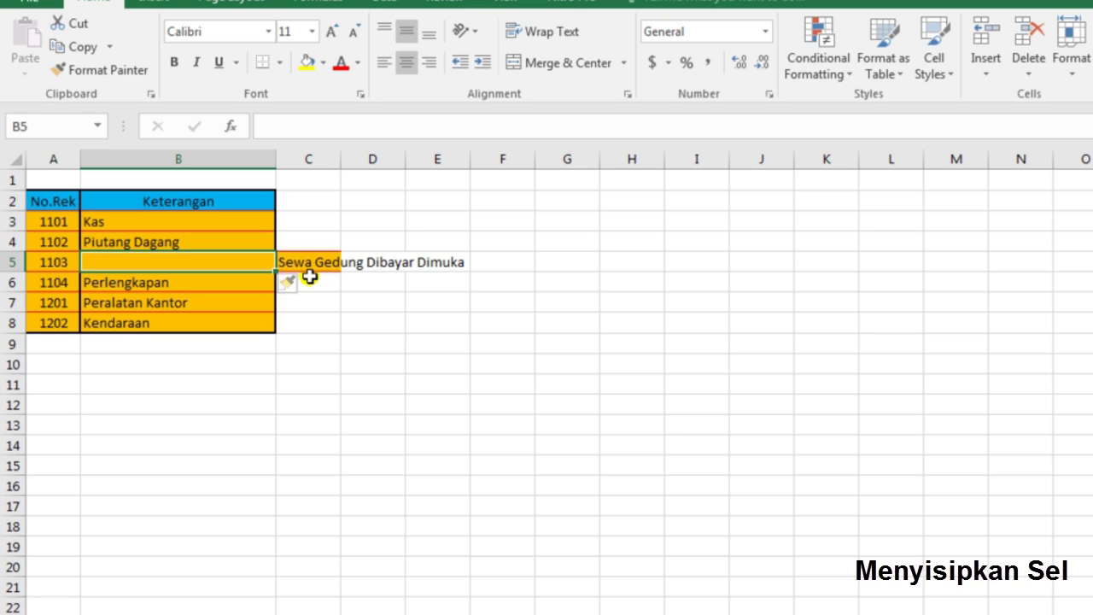
Insert a blank cell at B8, Kendaraan, using the option that shifts cells down
{"action": "left_click", "coordinate": [235, 322]}
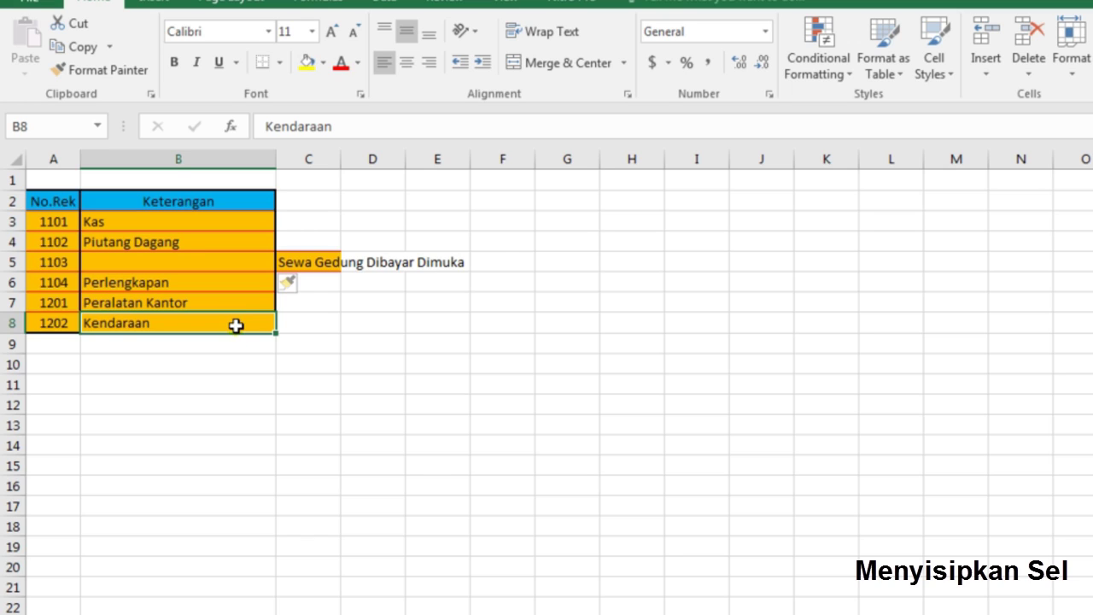
{"action": "right_click", "coordinate": [236, 325]}
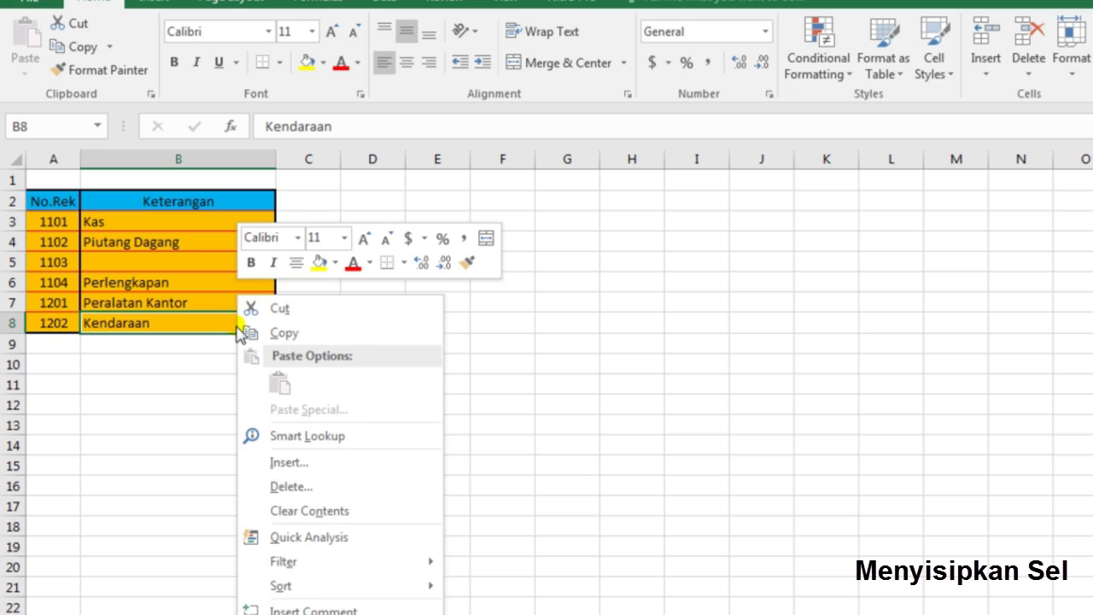
{"action": "left_click", "coordinate": [289, 462]}
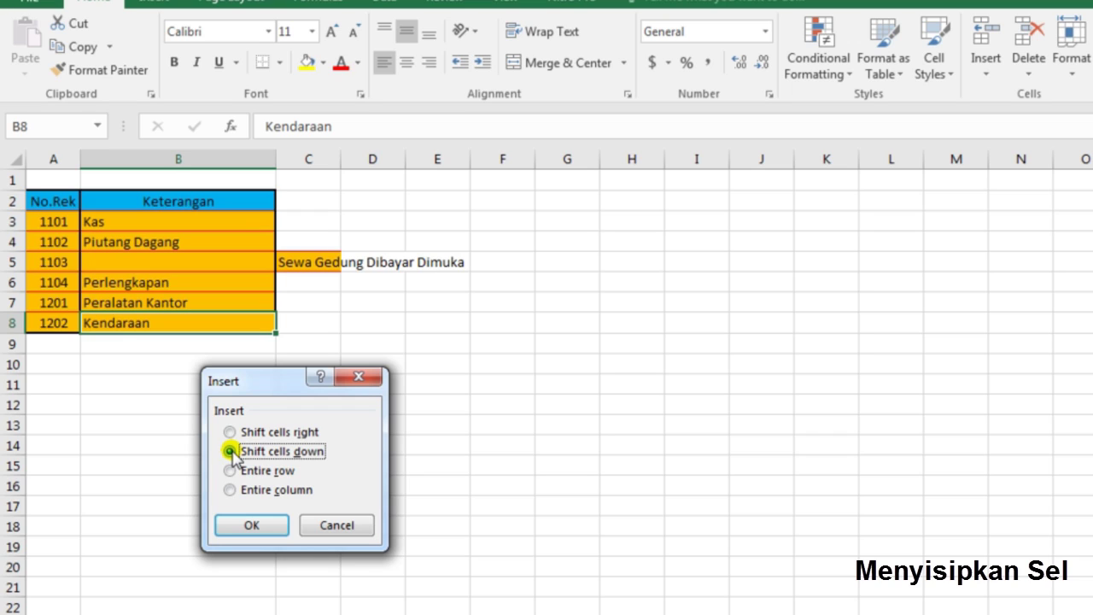
{"action": "left_click", "coordinate": [256, 526]}
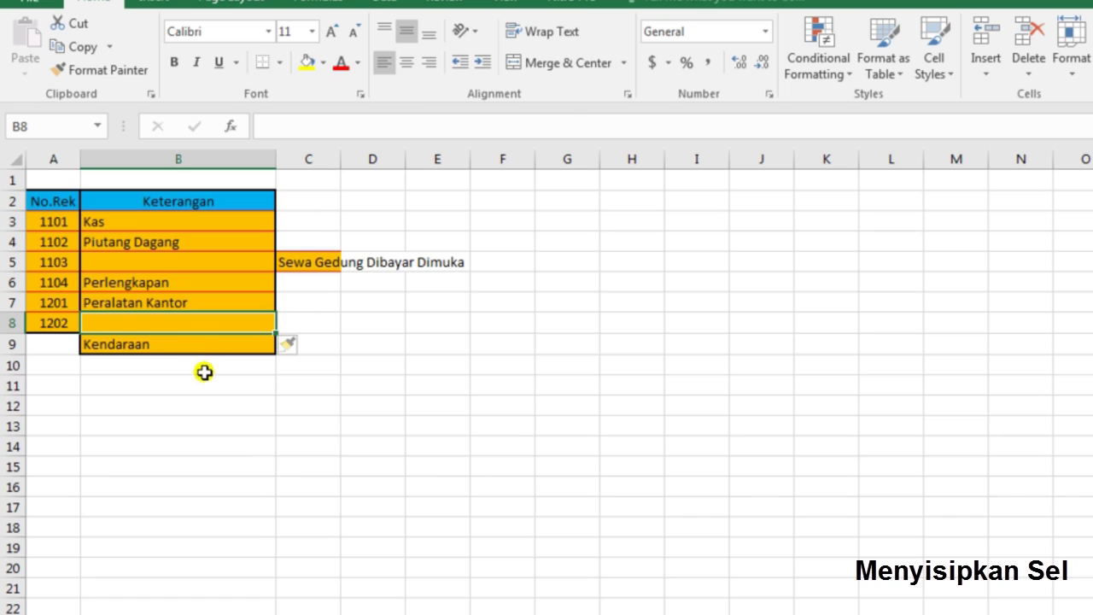
Undo the last two cell insertions, at B8 and B5
{"action": "key", "text": "ctrl+z"}
{"action": "key", "text": "ctrl+z"}
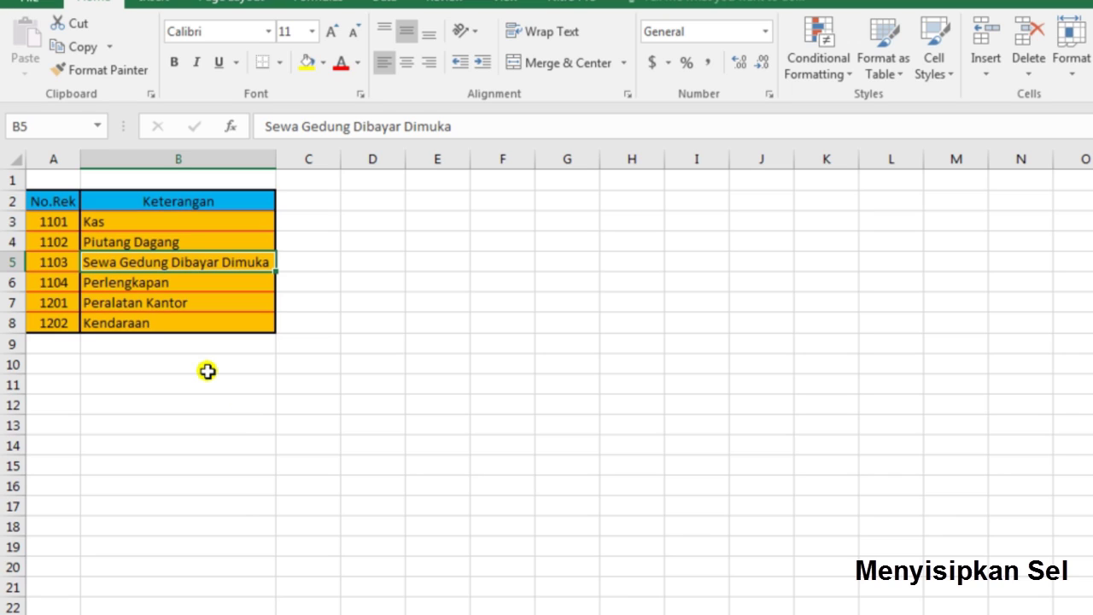
{"action": "left_click", "coordinate": [344, 328]}
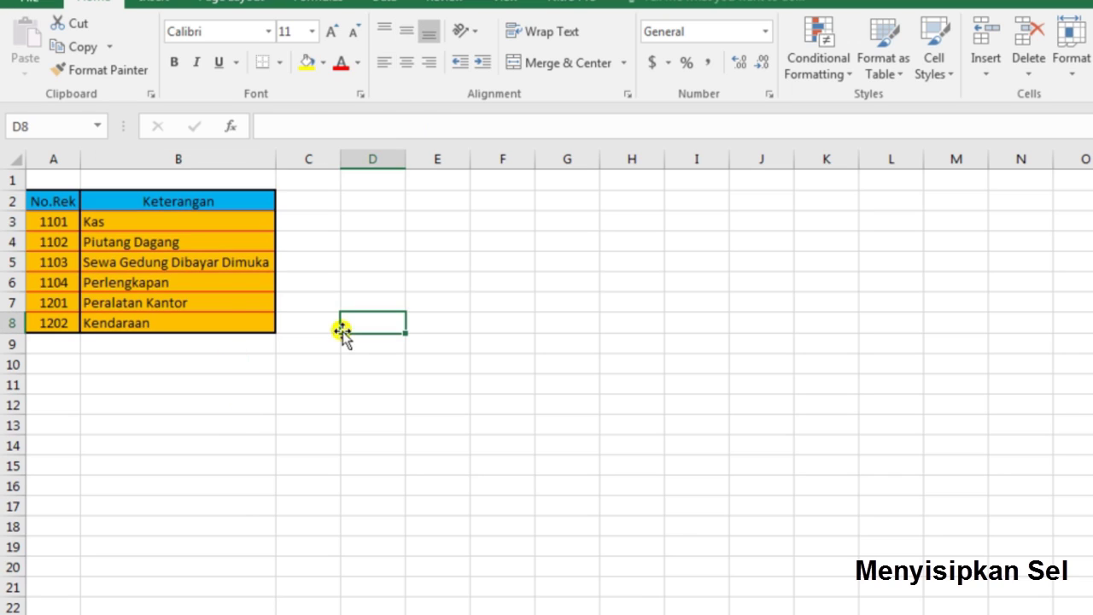
Insert an entire blank row at cell B6, above the Perlengkapan account
{"action": "left_click", "coordinate": [120, 282]}
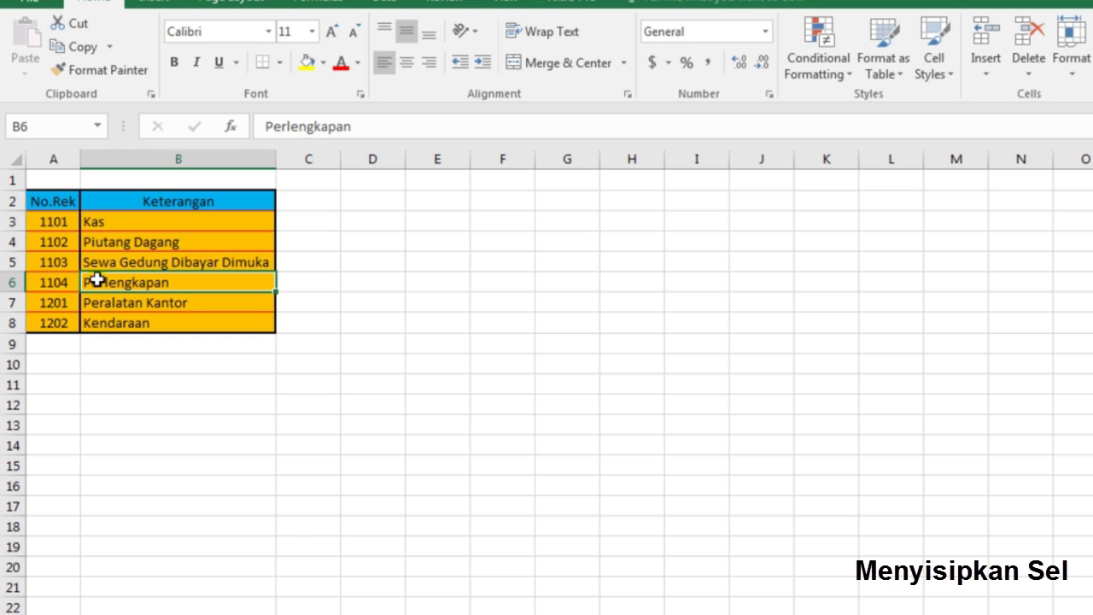
{"action": "left_click", "coordinate": [68, 282]}
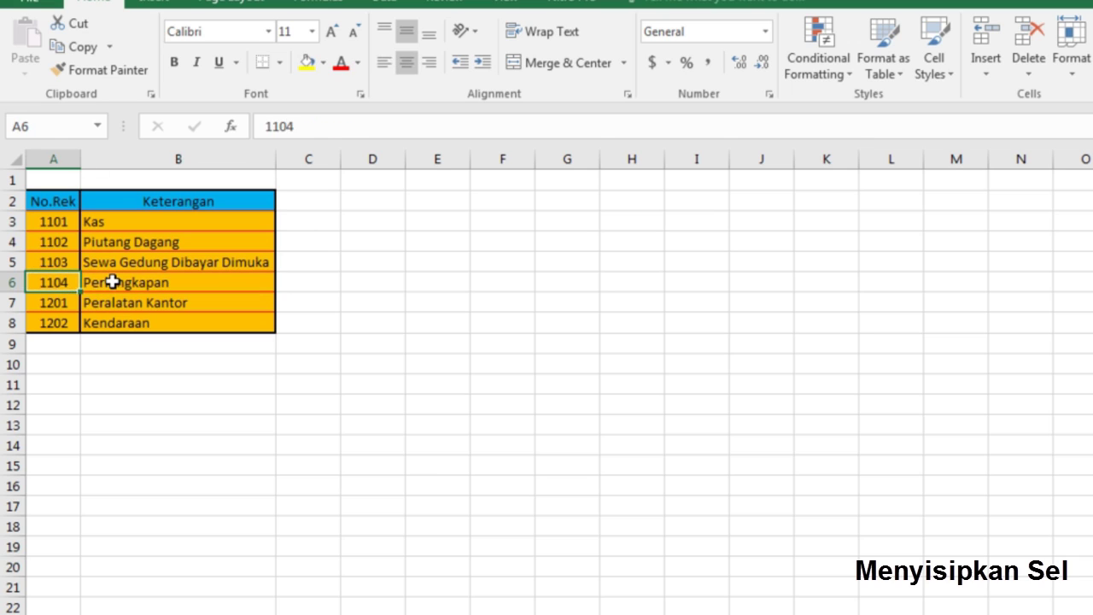
{"action": "left_click", "coordinate": [110, 282]}
{"action": "right_click", "coordinate": [251, 288]}
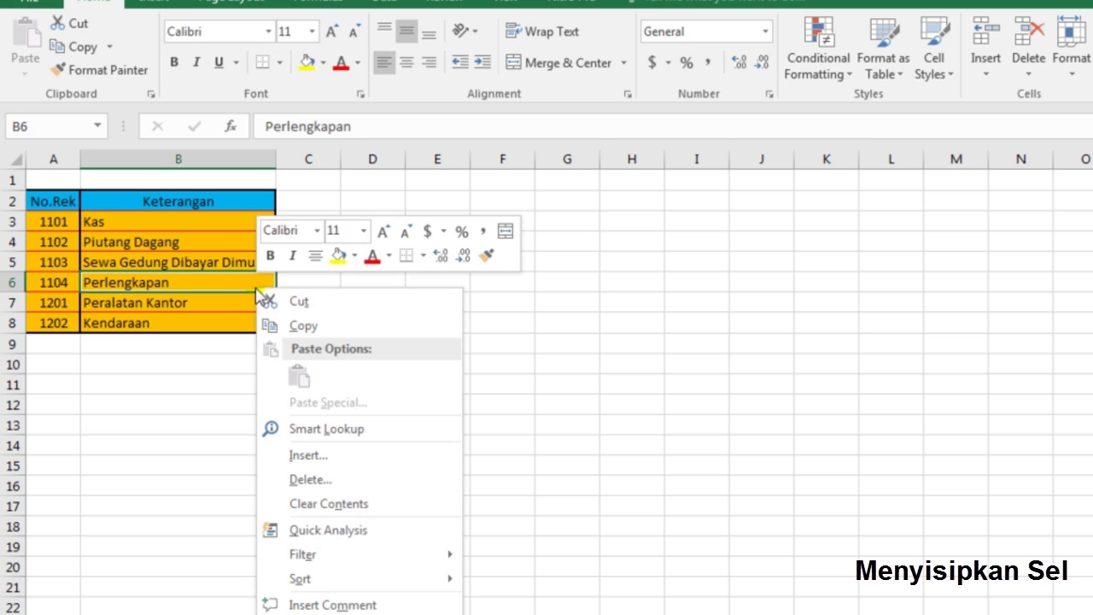
{"action": "left_click", "coordinate": [323, 455]}
{"action": "left_click", "coordinate": [262, 451]}
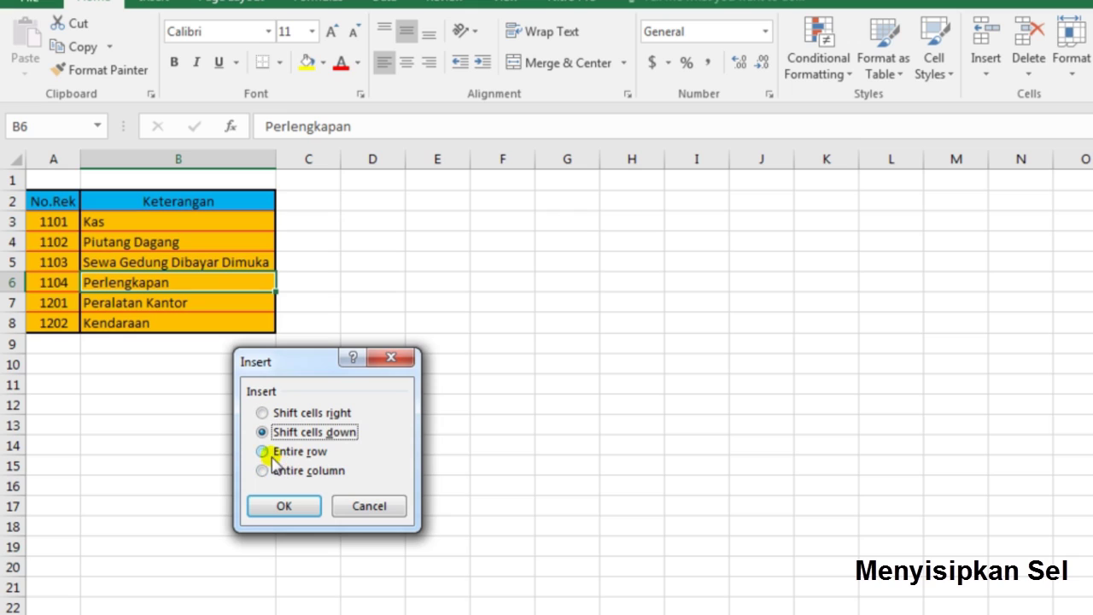
{"action": "left_click", "coordinate": [282, 506]}
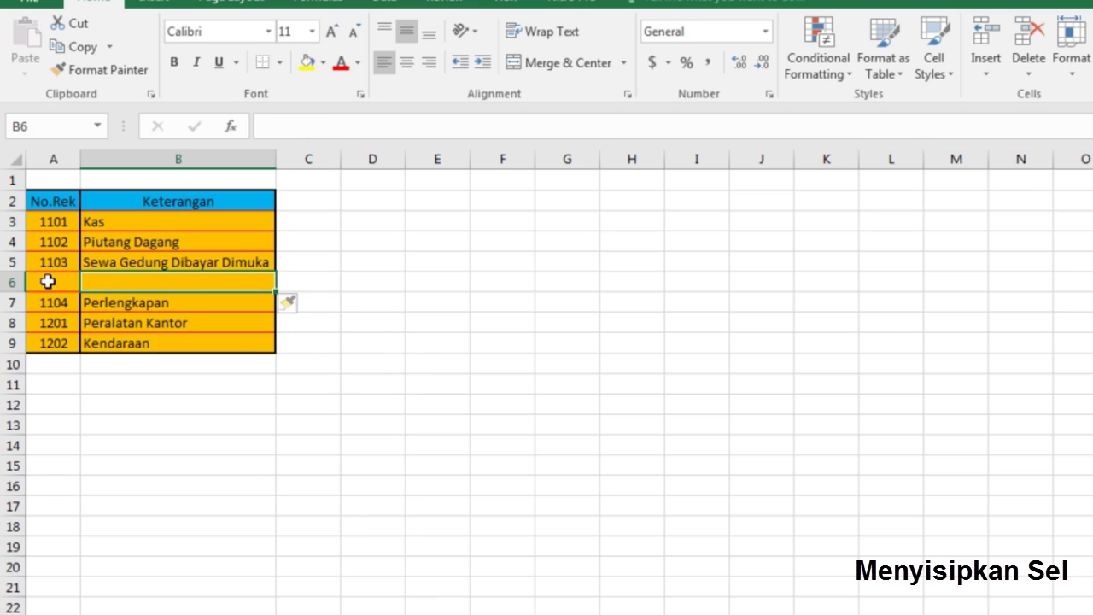
{"action": "left_click_drag", "start_coordinate": [49, 281], "coordinate": [144, 281]}
{"action": "left_click", "coordinate": [239, 381]}
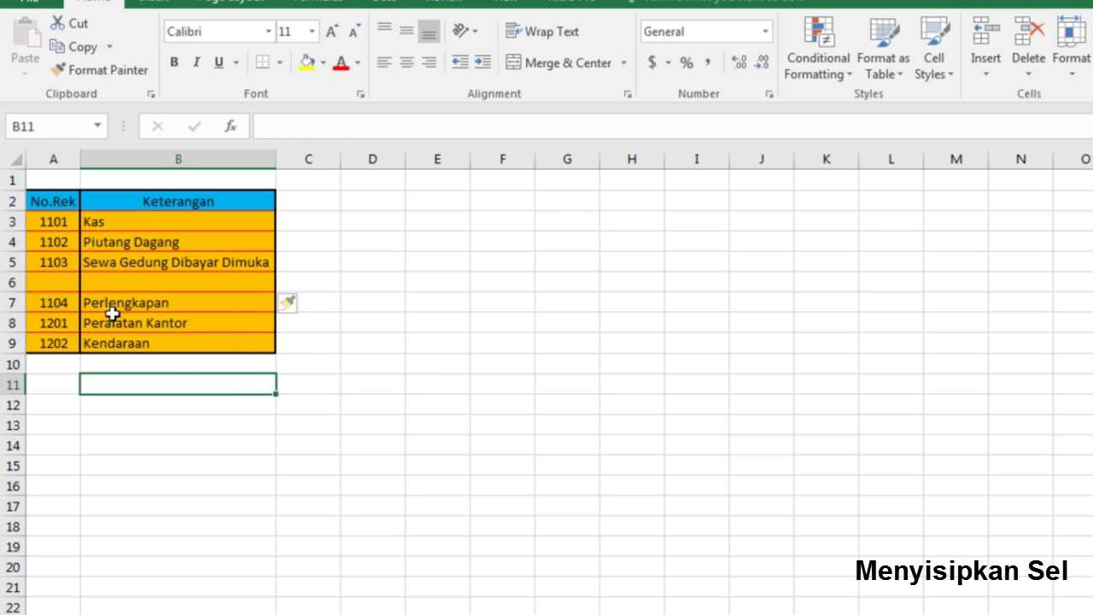
{"action": "left_click", "coordinate": [56, 281]}
{"action": "left_click_drag", "start_coordinate": [68, 278], "coordinate": [146, 283]}
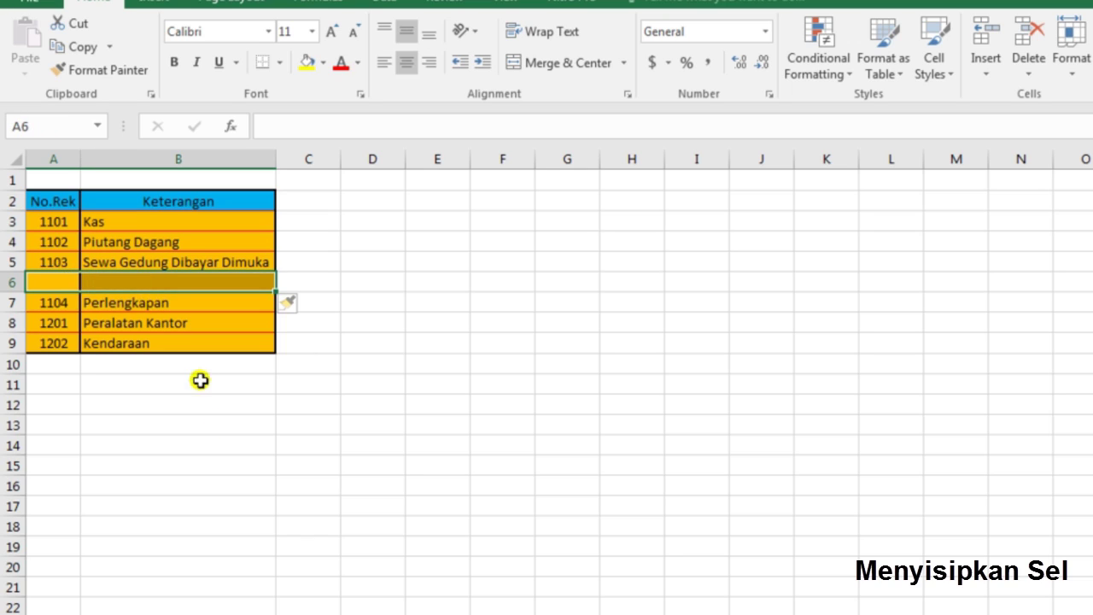
{"action": "left_click", "coordinate": [209, 423]}
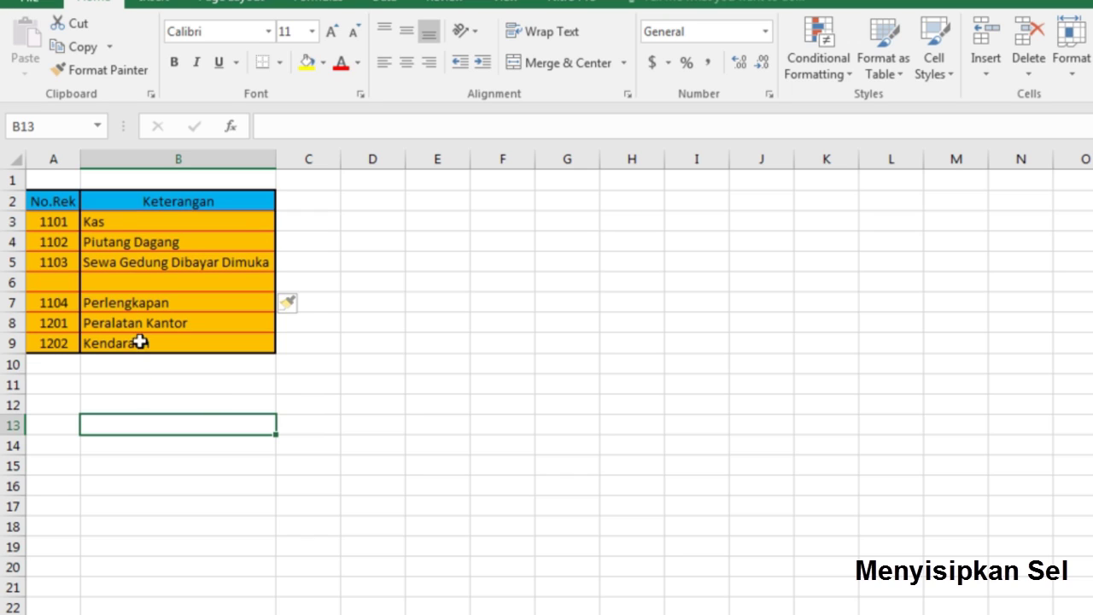
Insert an entire blank column at cell B3, between the No.Rek and Keterangan columns
{"action": "left_click", "coordinate": [113, 221]}
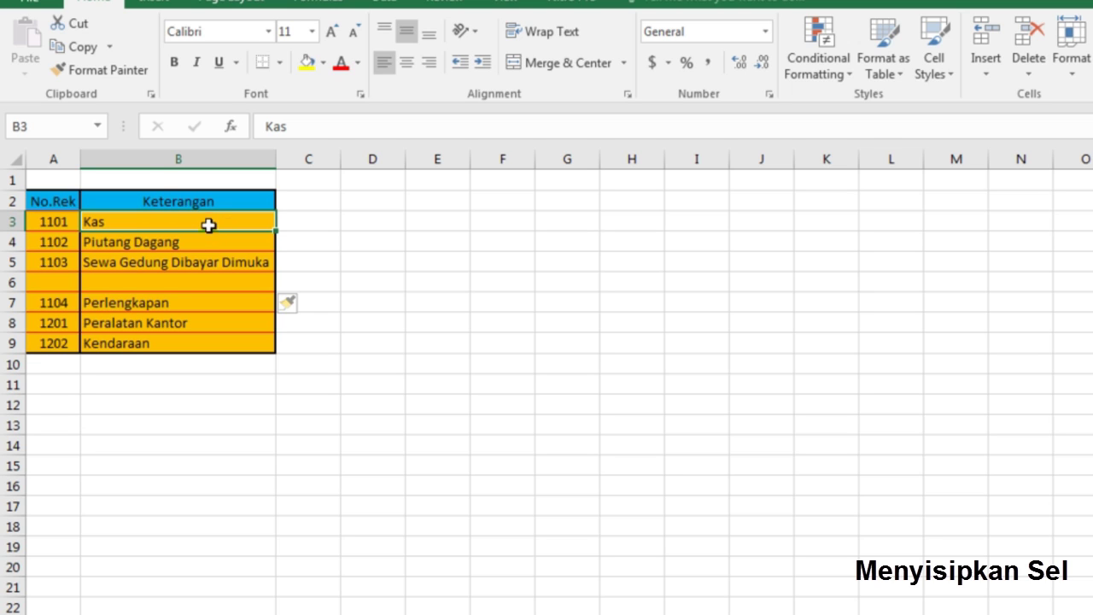
{"action": "right_click", "coordinate": [258, 222]}
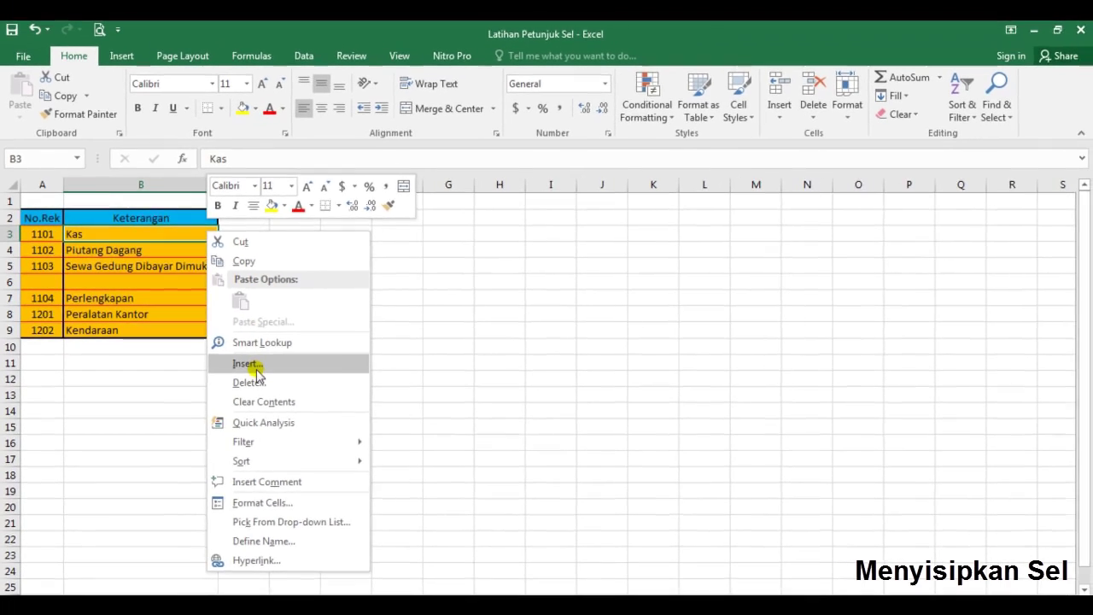
{"action": "left_click", "coordinate": [285, 376]}
{"action": "left_click", "coordinate": [205, 385]}
{"action": "left_click", "coordinate": [221, 412]}
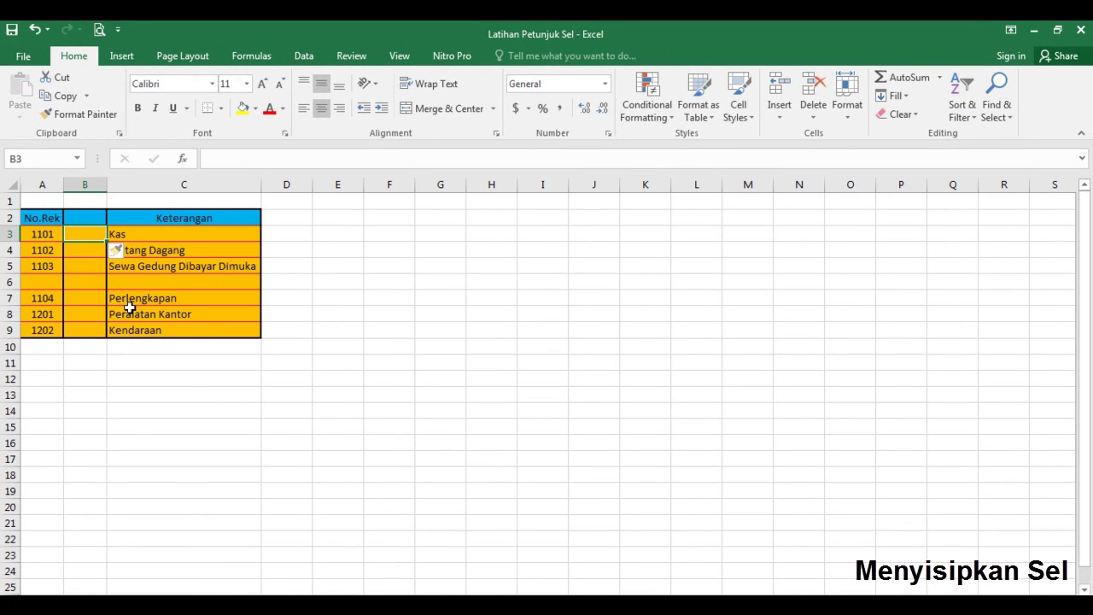
{"action": "left_click", "coordinate": [85, 185]}
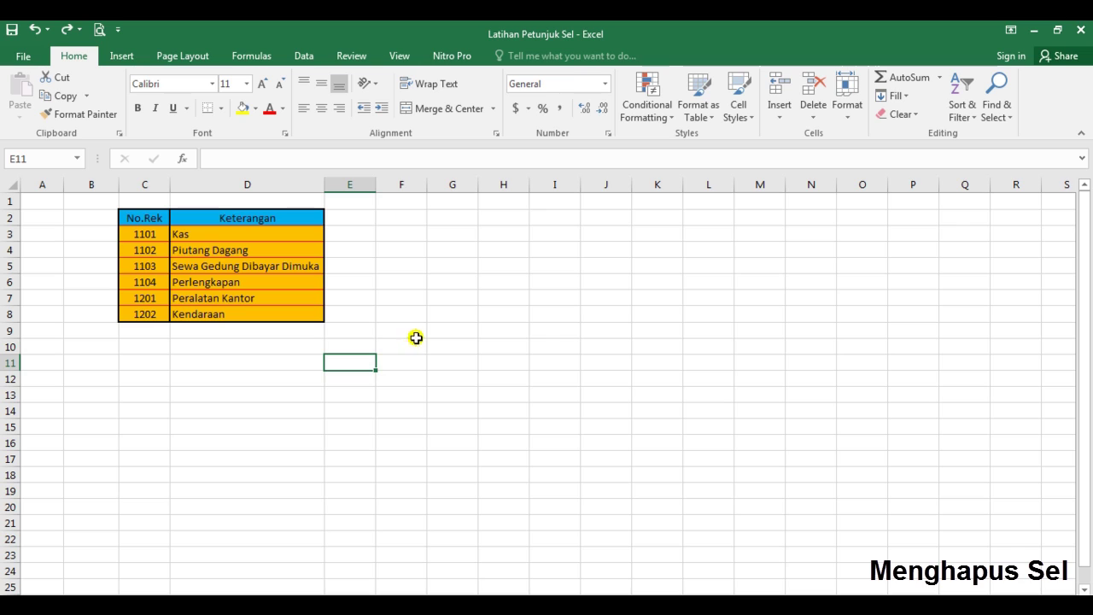
{"action": "left_click", "coordinate": [411, 330]}
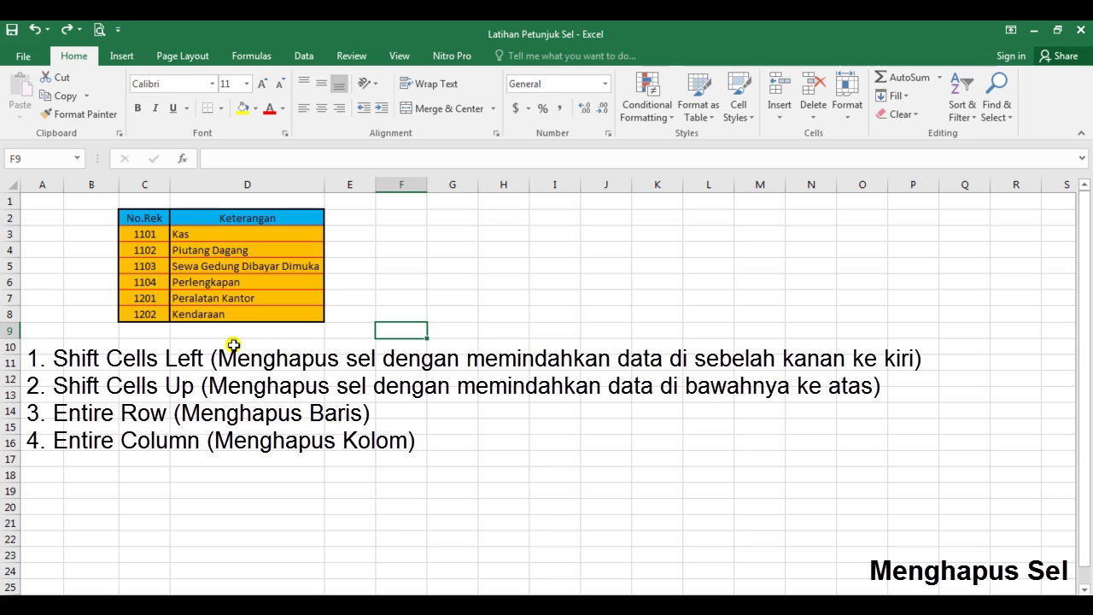
{"action": "left_click", "coordinate": [296, 356]}
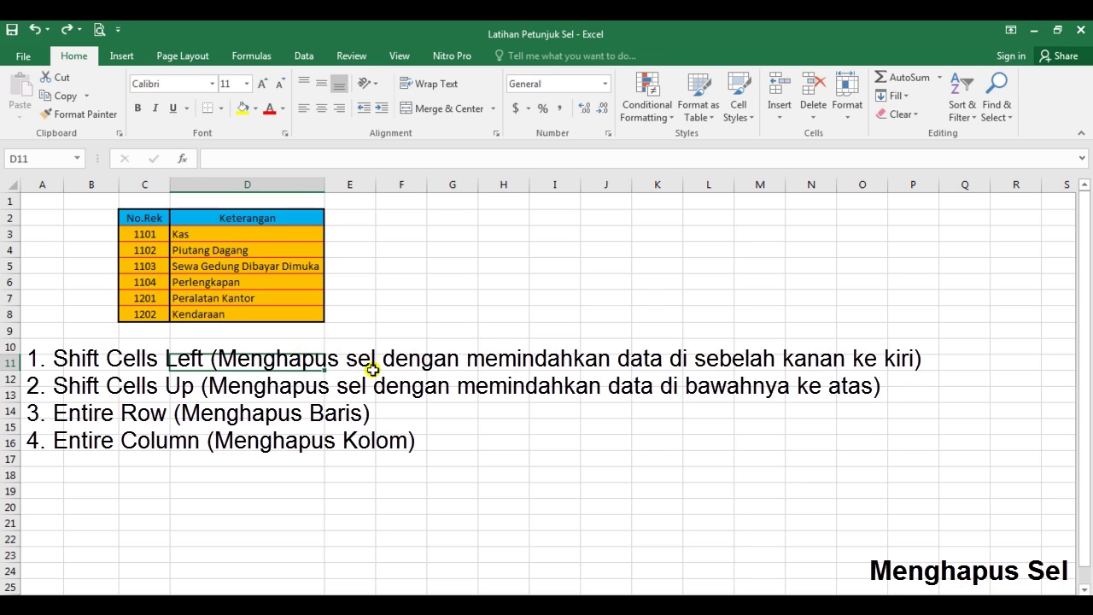
{"action": "left_click", "coordinate": [362, 365]}
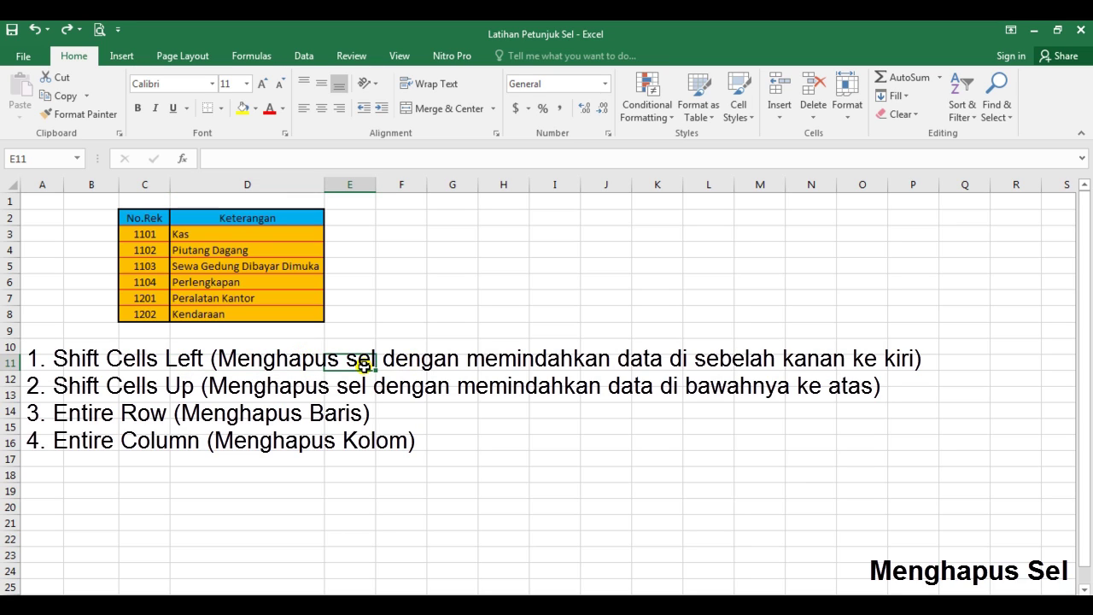
{"action": "left_click", "coordinate": [240, 365]}
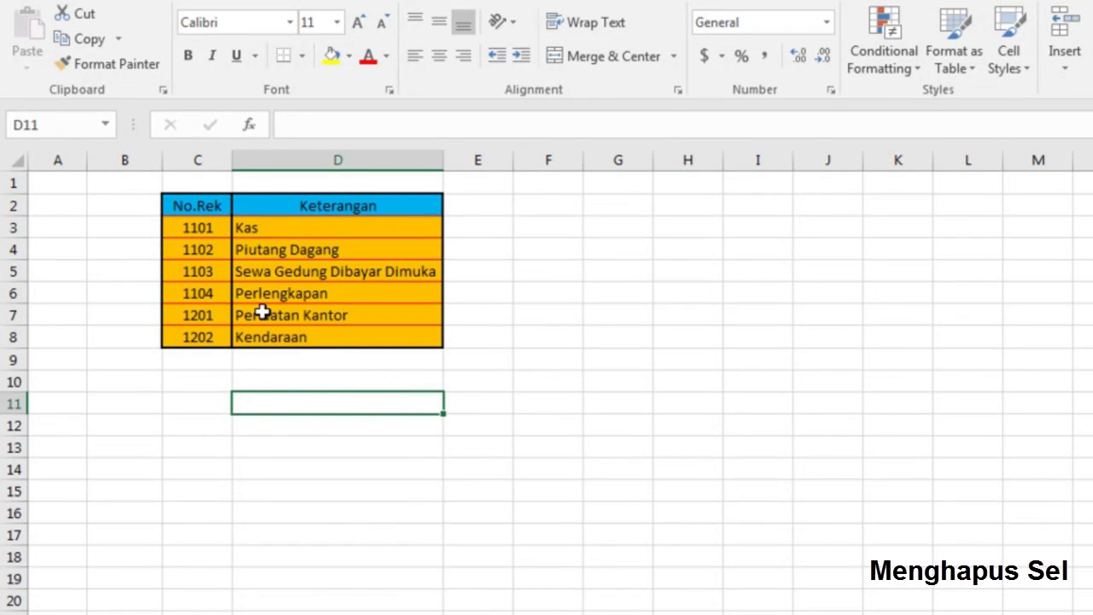
Delete cell C4, account number 1102, using the option that shifts cells left
{"action": "left_click", "coordinate": [220, 248]}
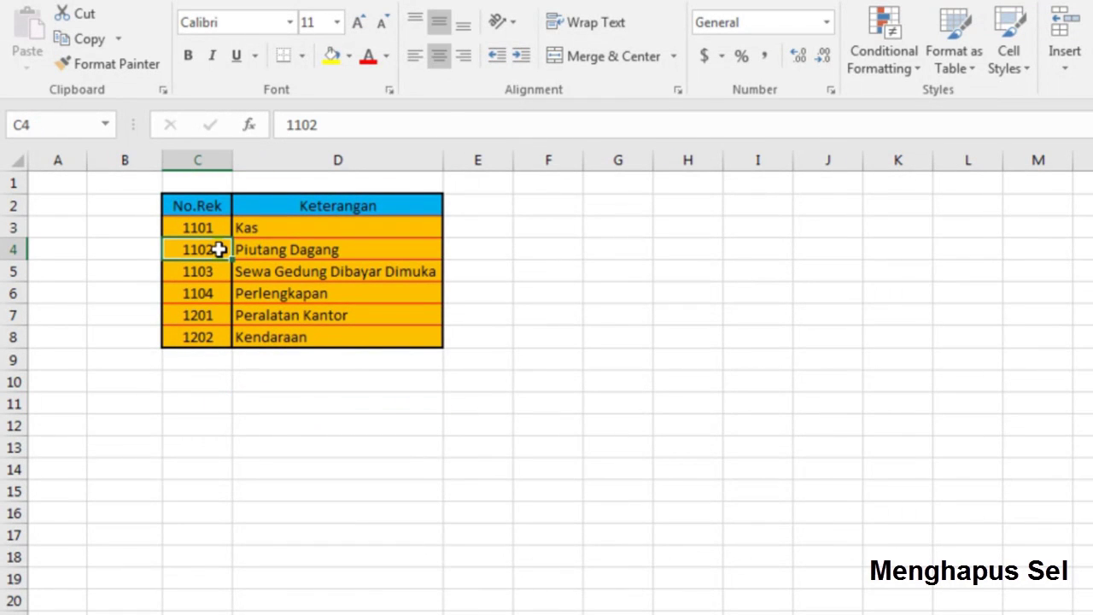
{"action": "left_click", "coordinate": [280, 248]}
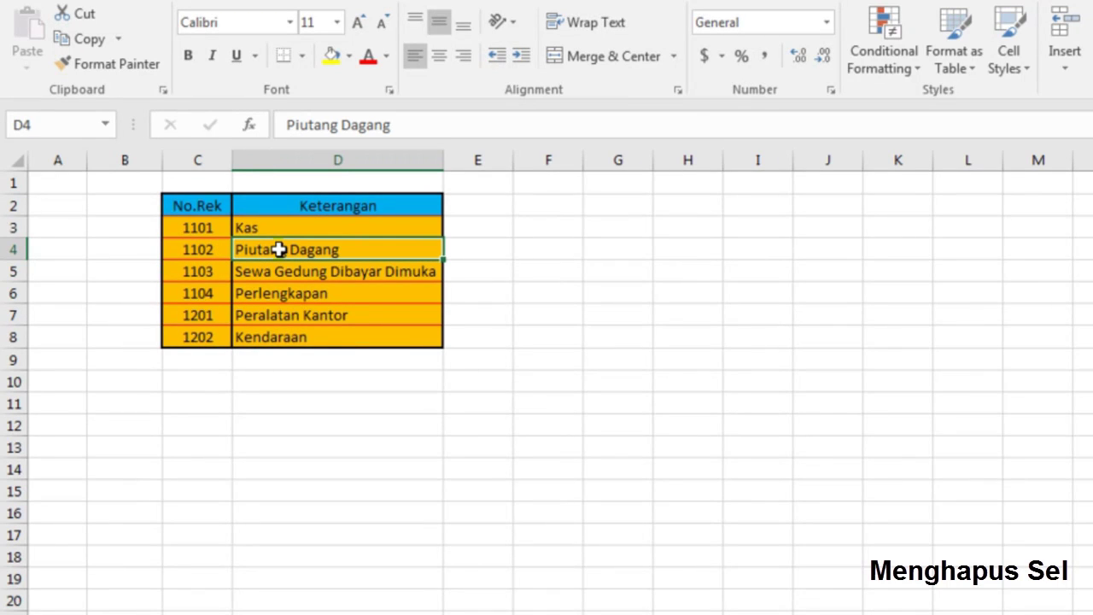
{"action": "left_click", "coordinate": [211, 249]}
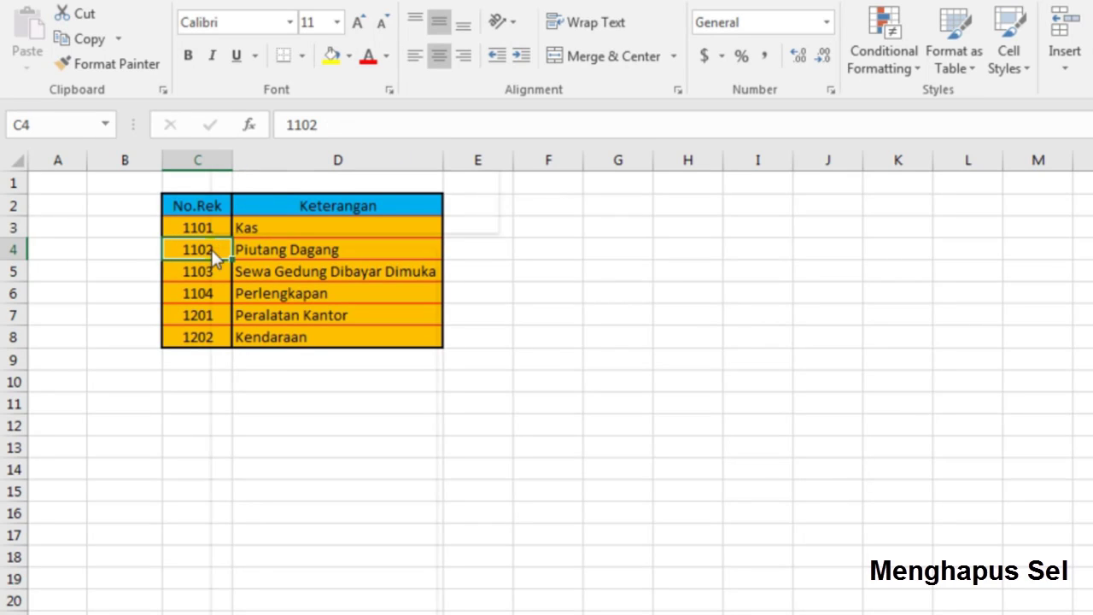
{"action": "right_click", "coordinate": [214, 248]}
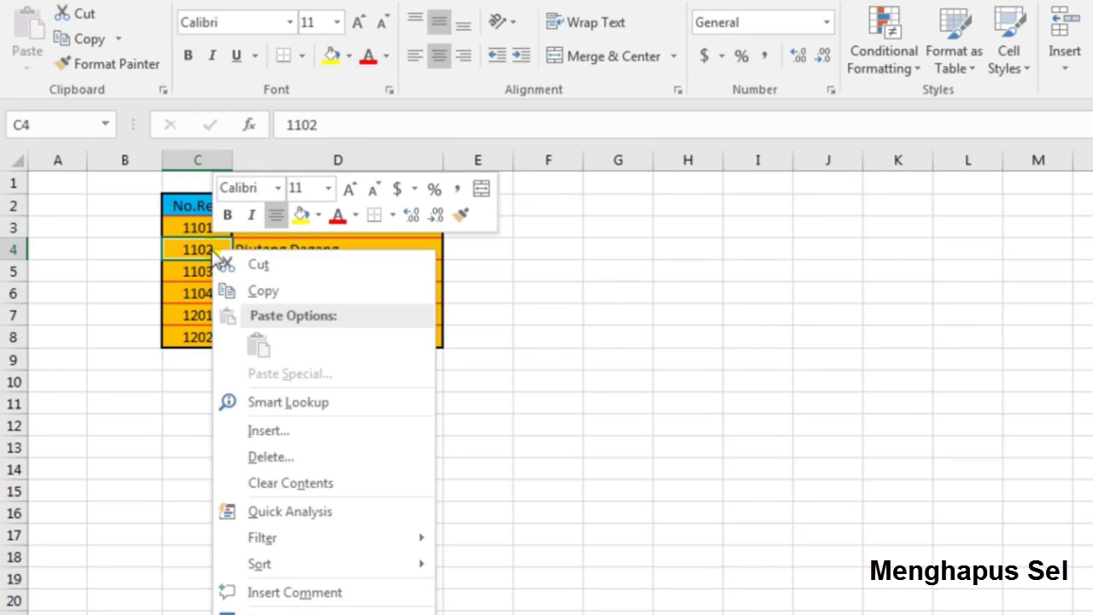
{"action": "left_click", "coordinate": [290, 458]}
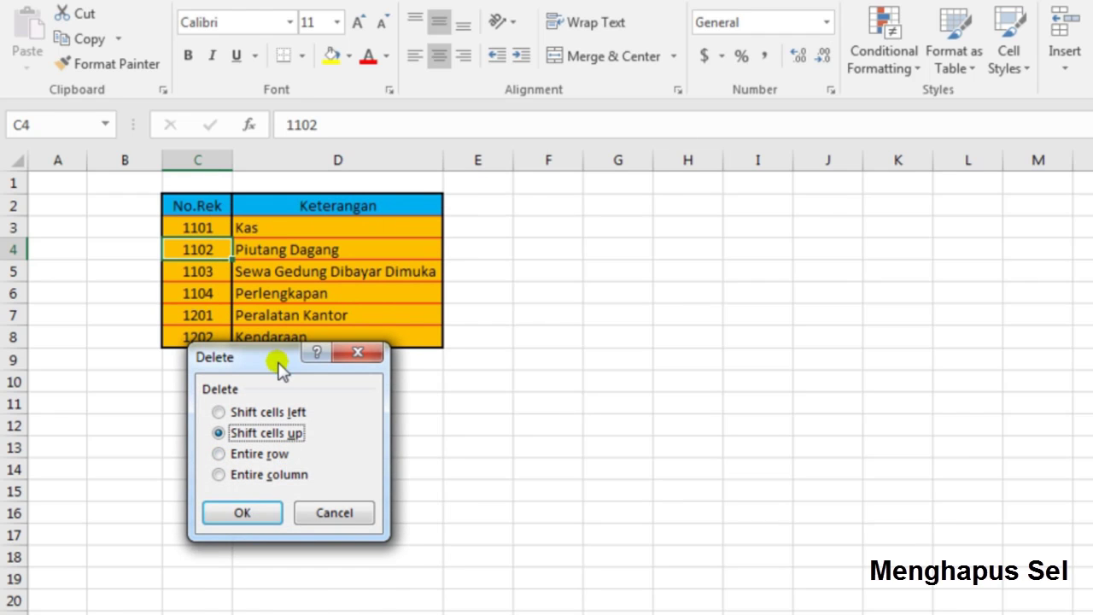
{"action": "left_click_drag", "start_coordinate": [273, 373], "coordinate": [280, 404]}
{"action": "left_click", "coordinate": [236, 446]}
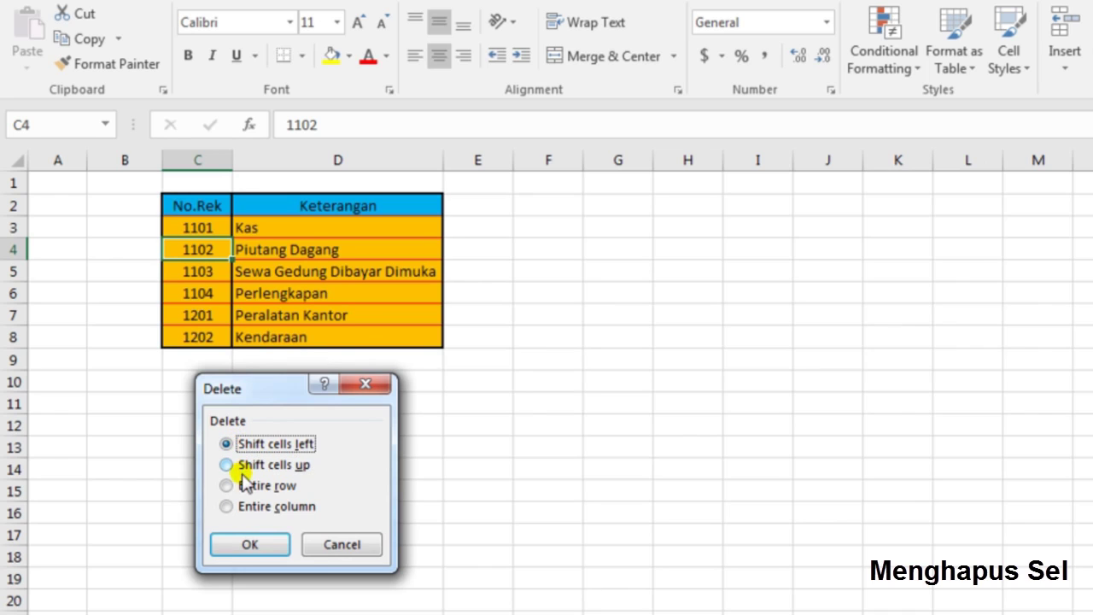
{"action": "left_click", "coordinate": [251, 545]}
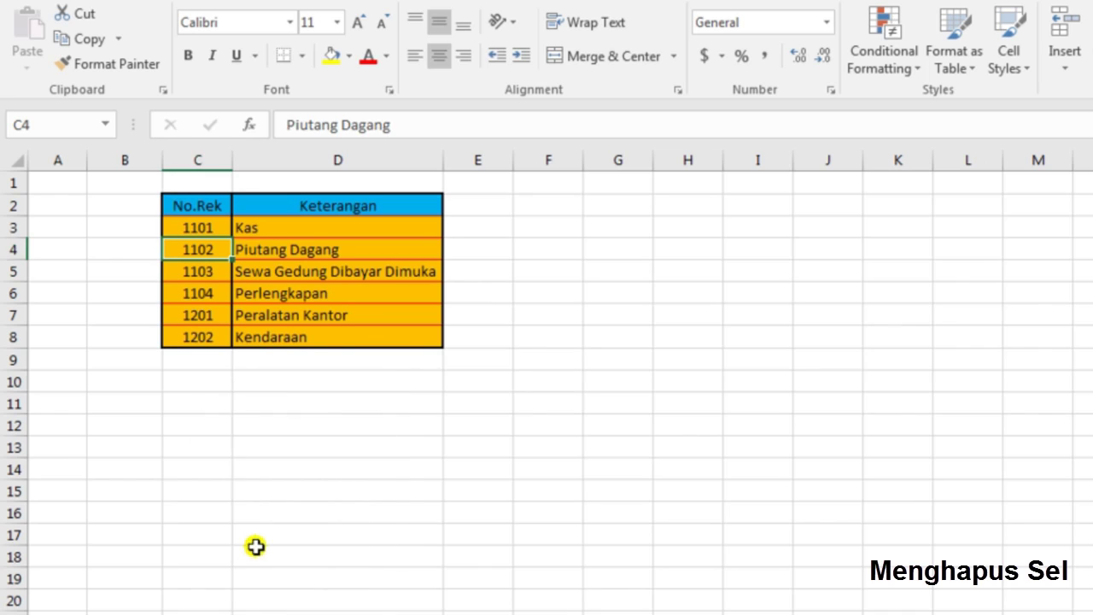
Inspect cells C4 and D4 and the Keterangan entries in D5:D8 for the effect of the deletion
{"action": "left_click", "coordinate": [281, 251]}
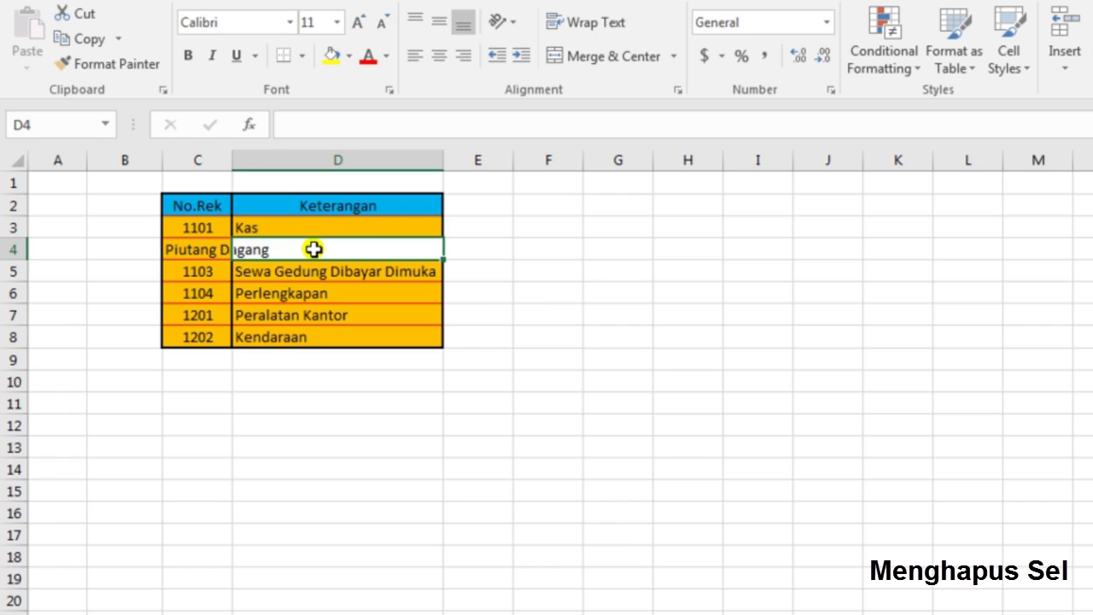
{"action": "left_click", "coordinate": [223, 250]}
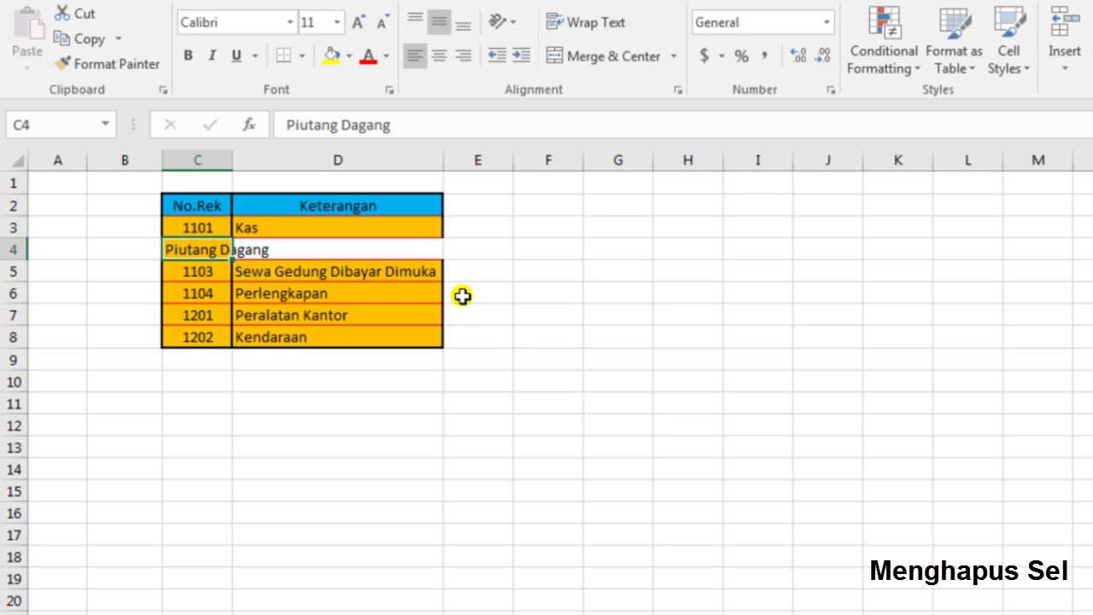
{"action": "left_click", "coordinate": [293, 273]}
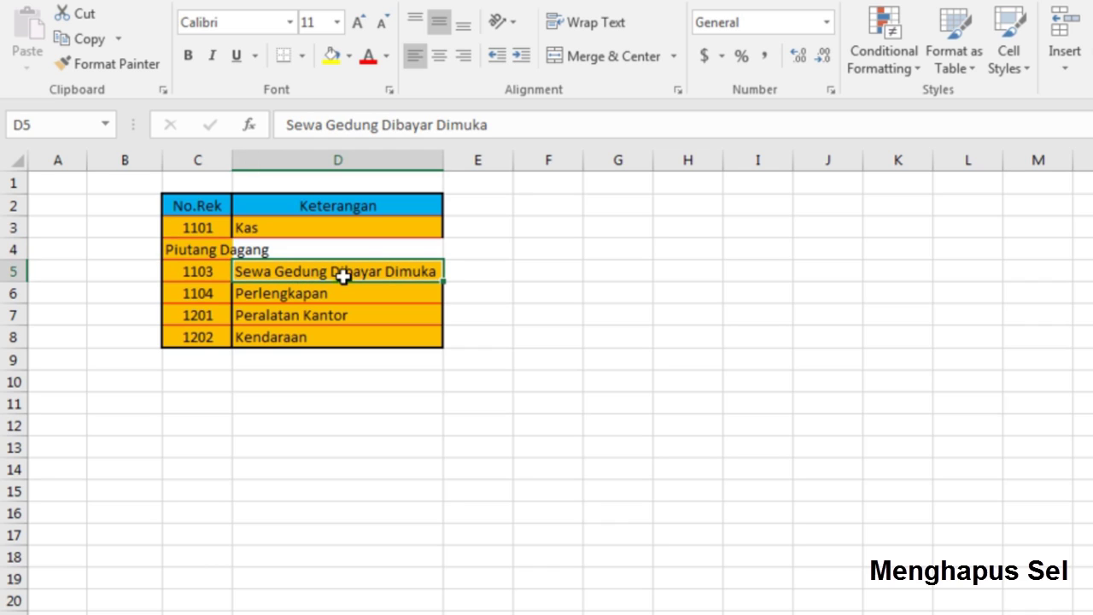
{"action": "left_click", "coordinate": [286, 294]}
{"action": "left_click", "coordinate": [290, 316]}
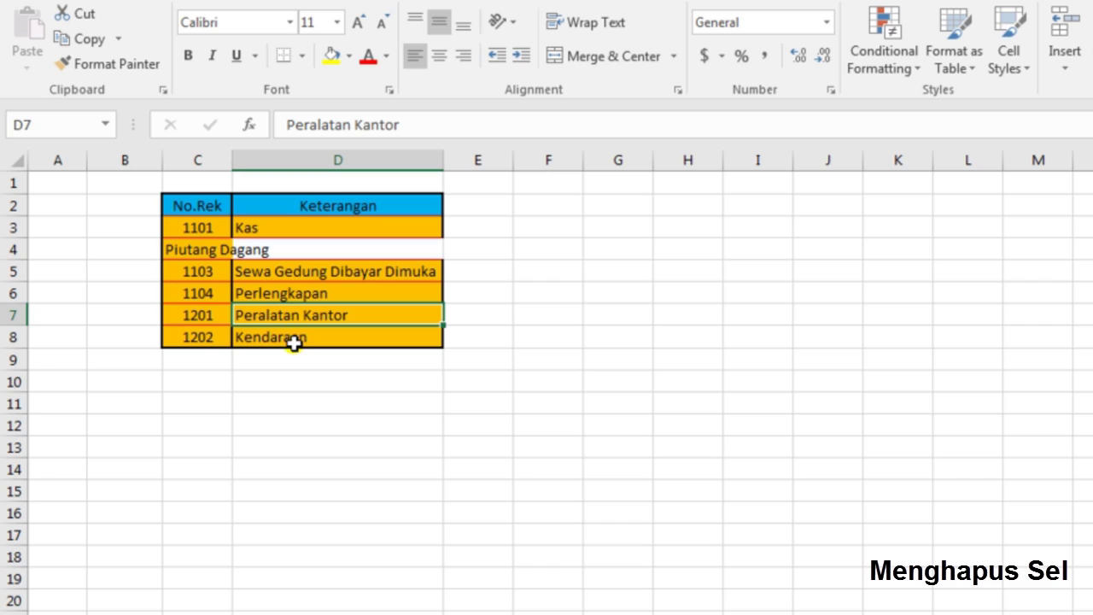
{"action": "left_click", "coordinate": [293, 339]}
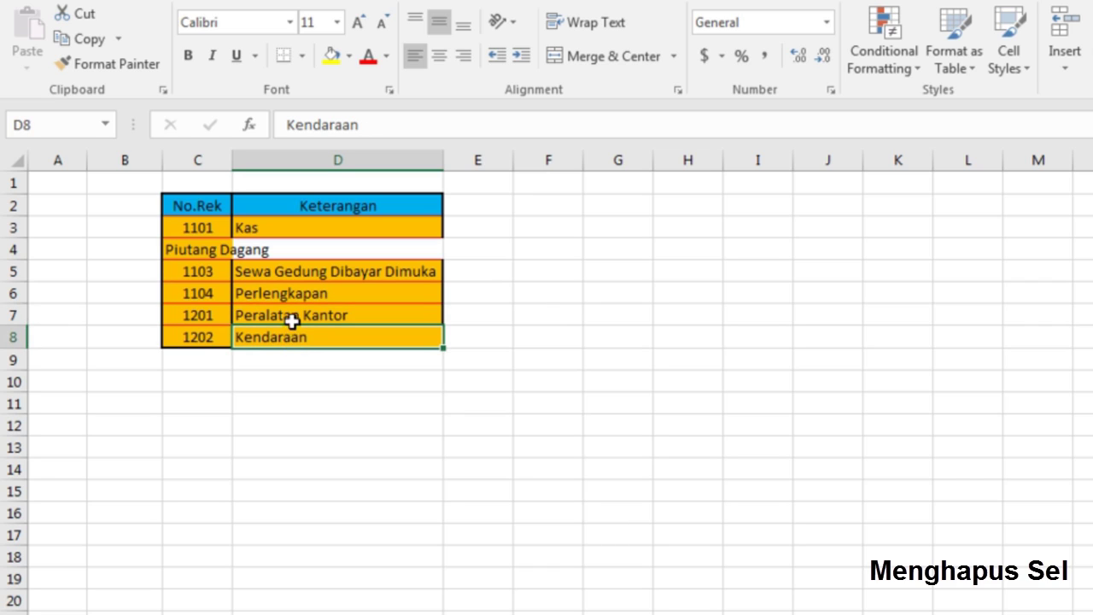
{"action": "left_click", "coordinate": [293, 269]}
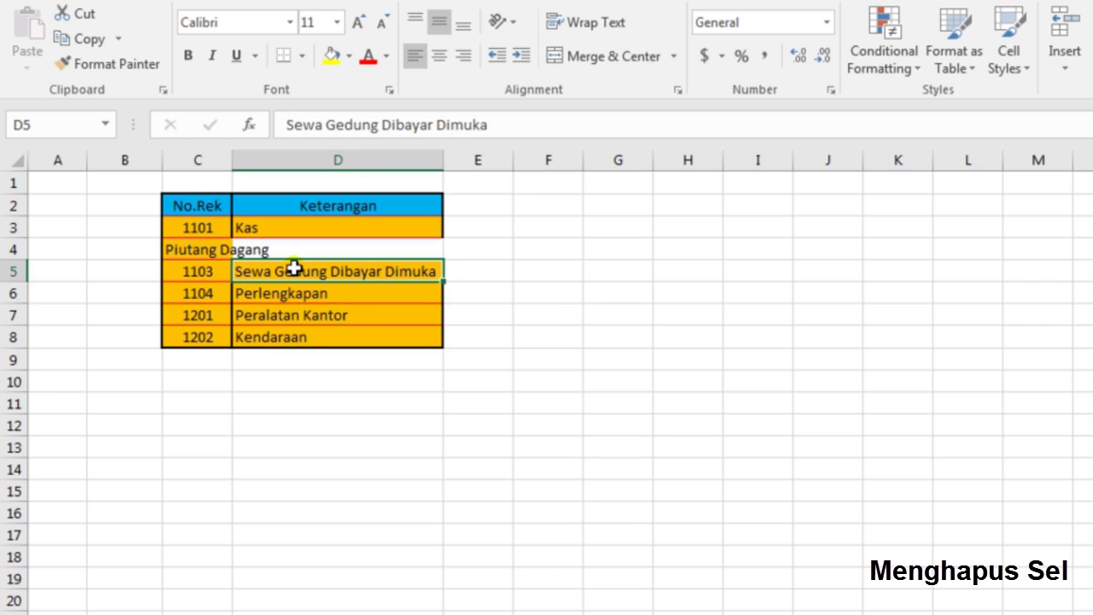
Delete cell D5, Sewa Gedung Dibayar Dimuka, using the option that shifts cells up
{"action": "right_click", "coordinate": [405, 274]}
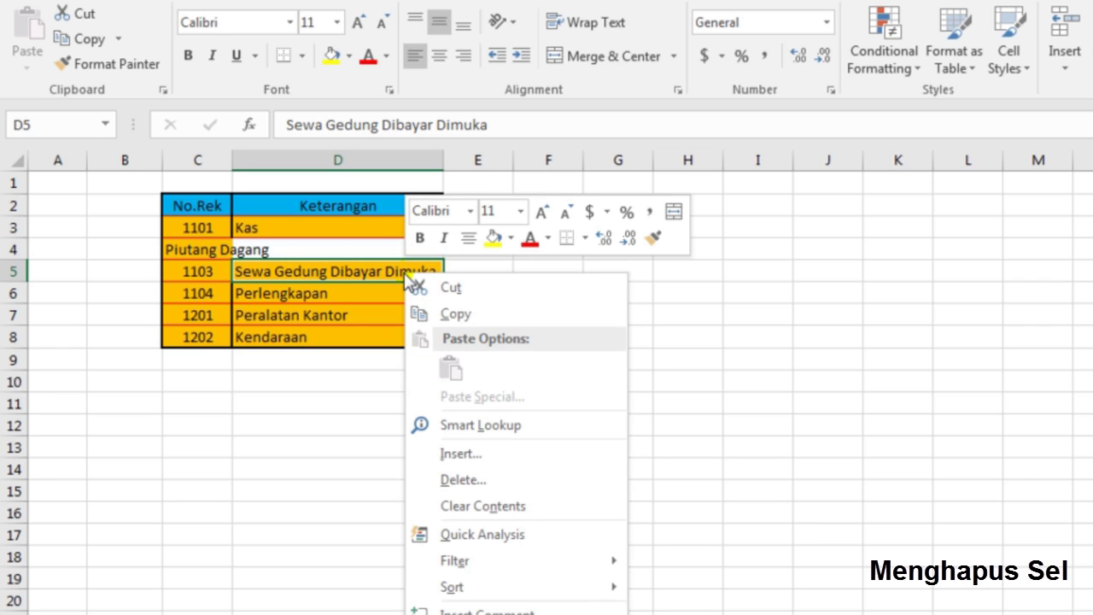
{"action": "left_click", "coordinate": [461, 483]}
{"action": "left_click_drag", "start_coordinate": [463, 390], "coordinate": [537, 380]}
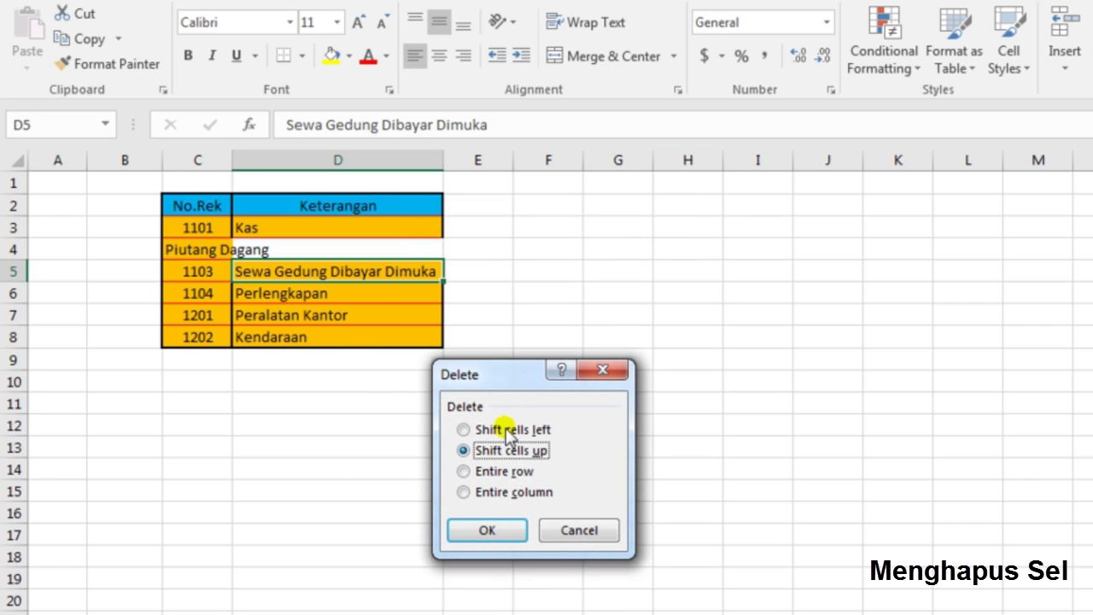
{"action": "left_click", "coordinate": [488, 530]}
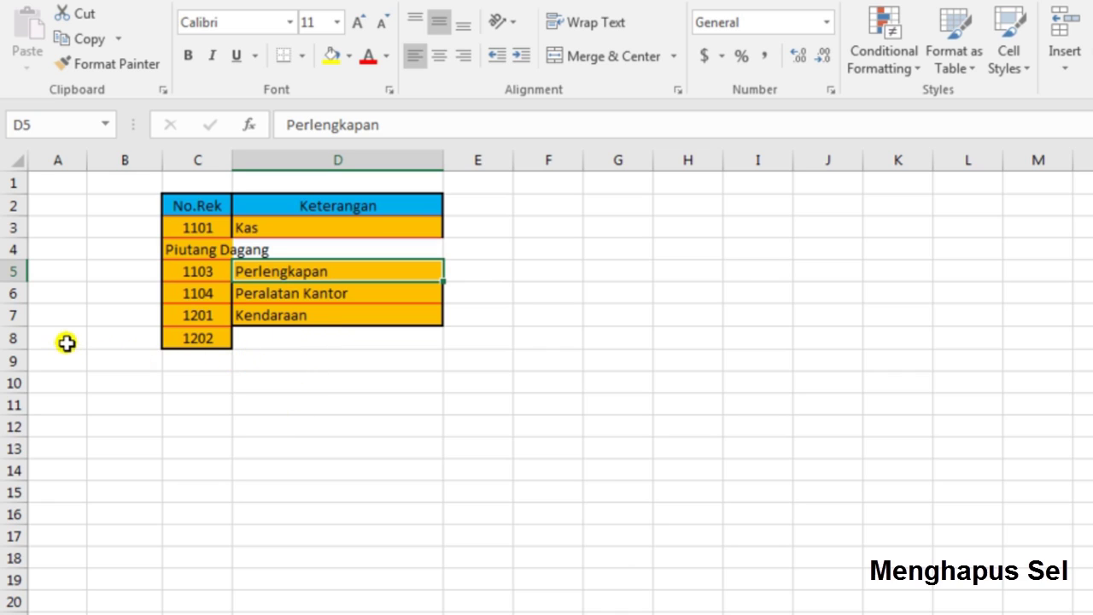
{"action": "left_click", "coordinate": [66, 342]}
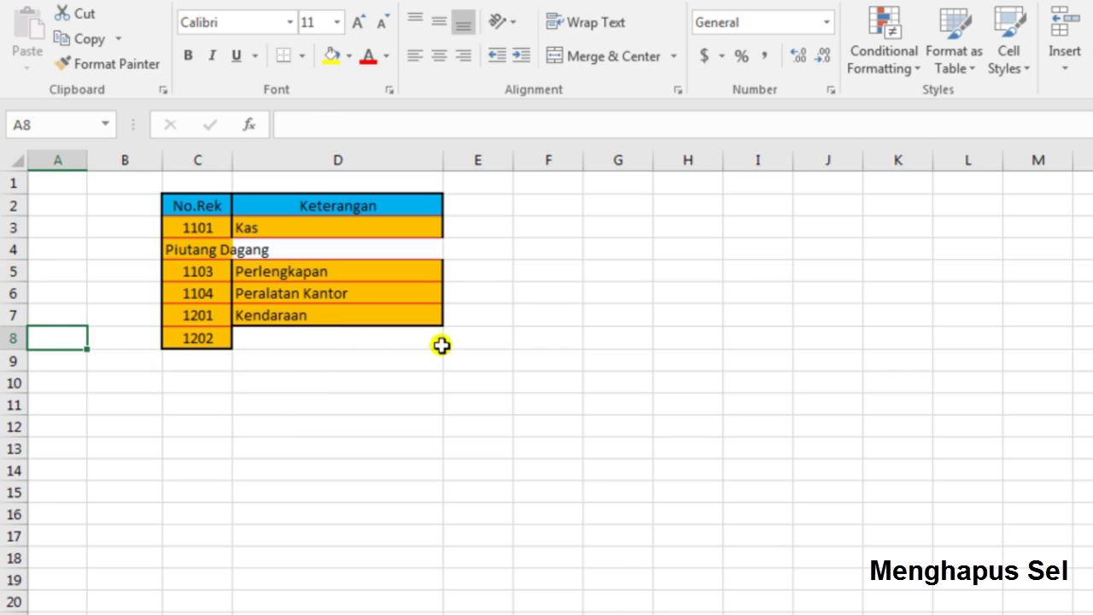
{"action": "left_click", "coordinate": [13, 337]}
{"action": "left_click", "coordinate": [480, 402]}
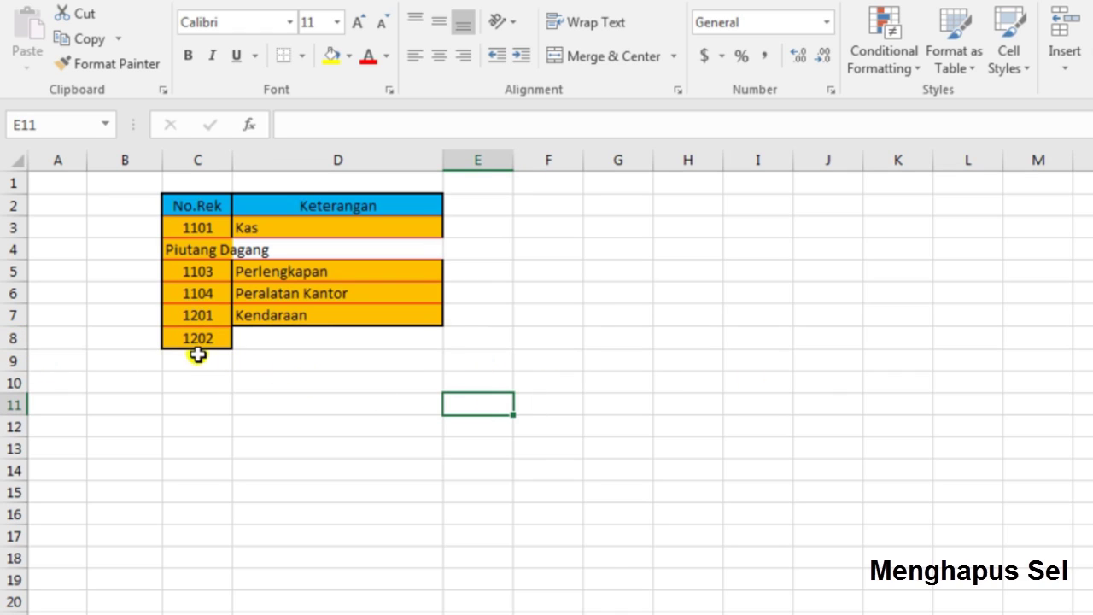
{"action": "left_click", "coordinate": [254, 357]}
Delete the entire row containing cell D7, the row with 1201 and Kendaraan
{"action": "left_click", "coordinate": [270, 319]}
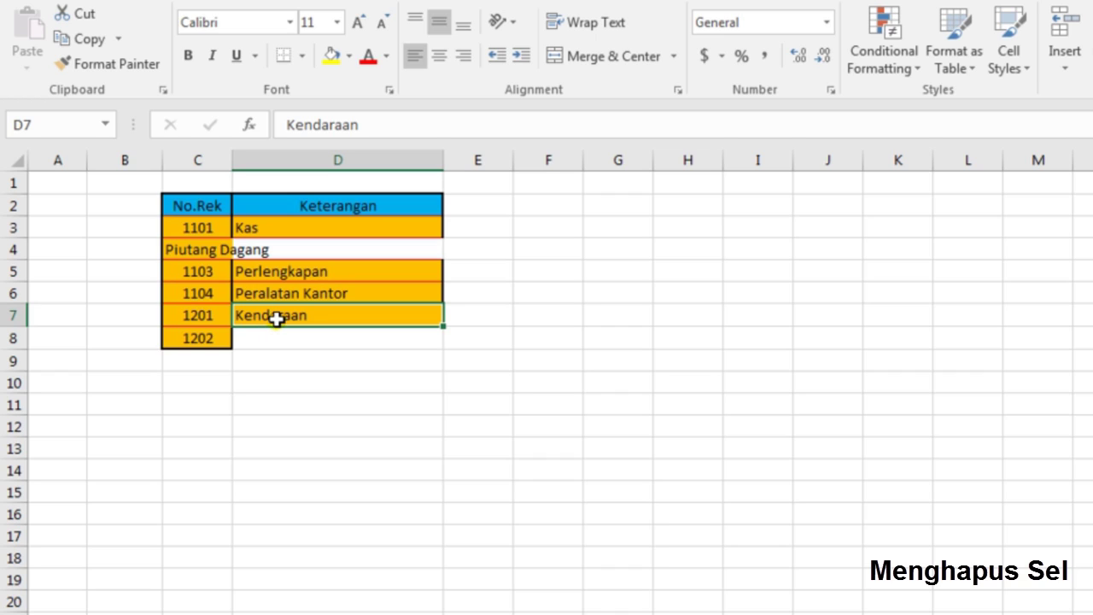
{"action": "left_click", "coordinate": [213, 315]}
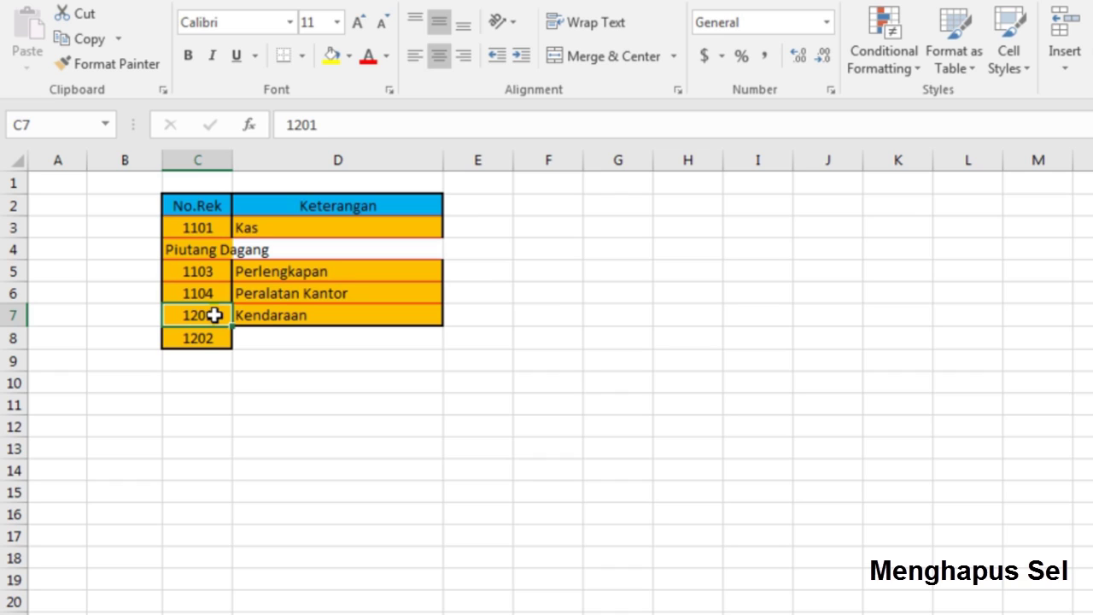
{"action": "left_click", "coordinate": [270, 314]}
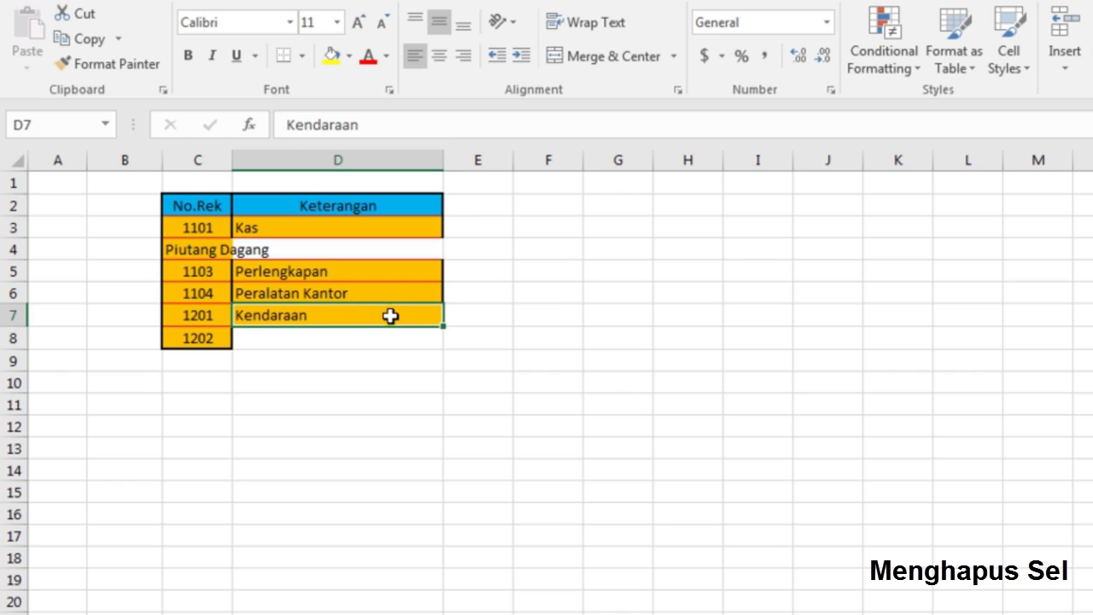
{"action": "left_click", "coordinate": [218, 317]}
{"action": "left_click", "coordinate": [282, 316]}
{"action": "right_click", "coordinate": [385, 316]}
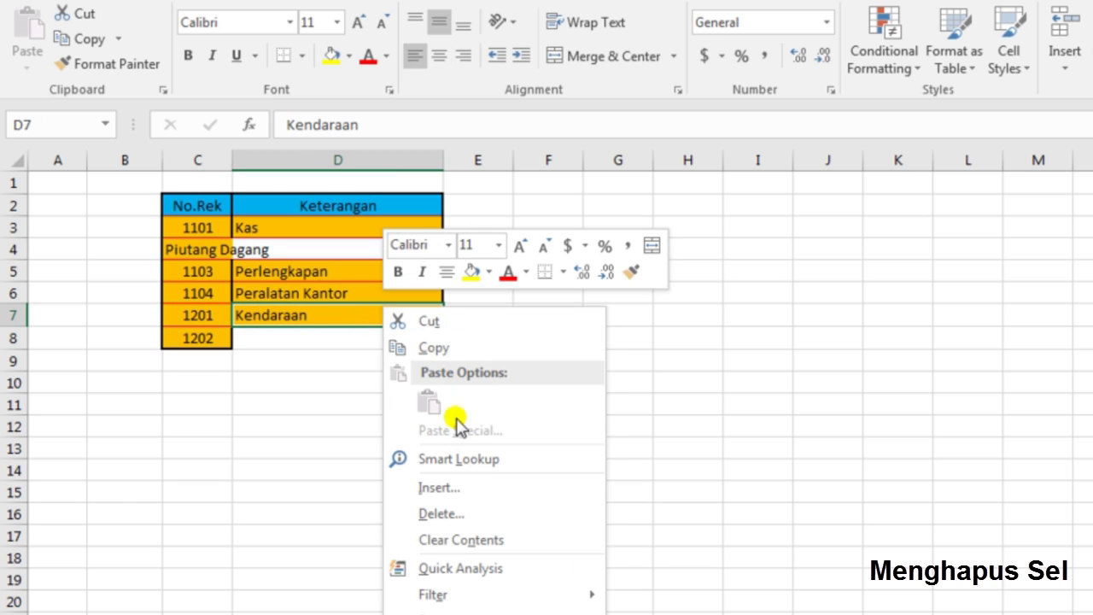
{"action": "left_click", "coordinate": [460, 513]}
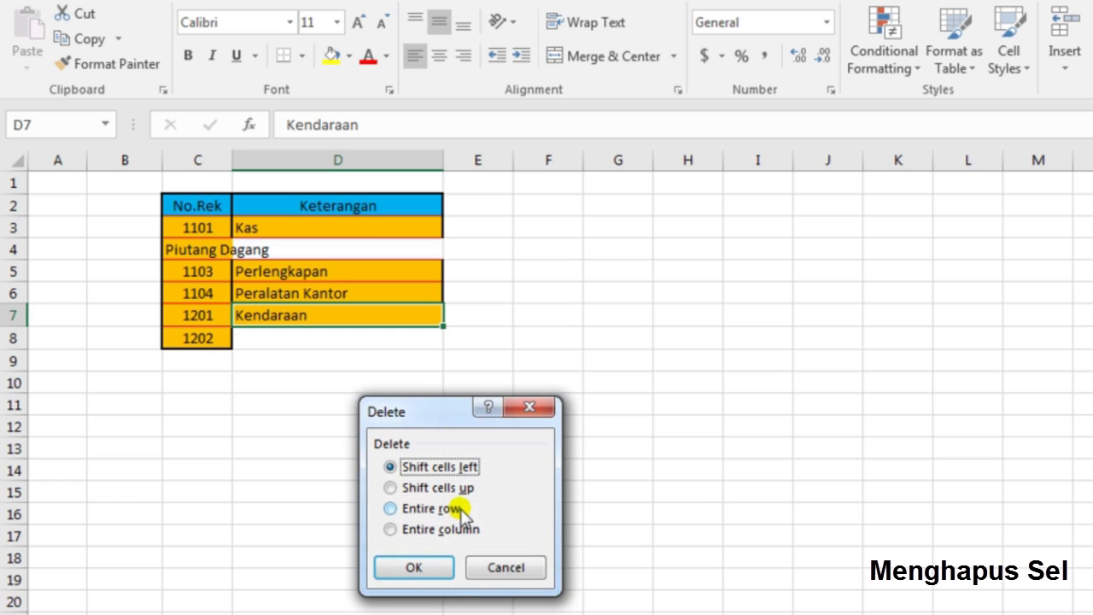
{"action": "left_click", "coordinate": [394, 510]}
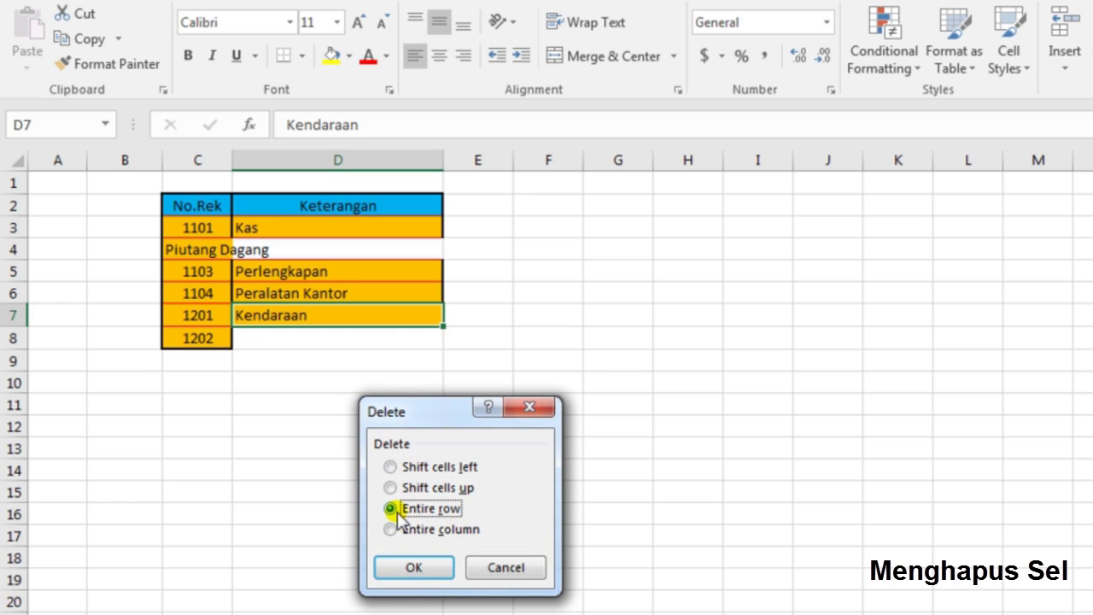
{"action": "left_click", "coordinate": [416, 566]}
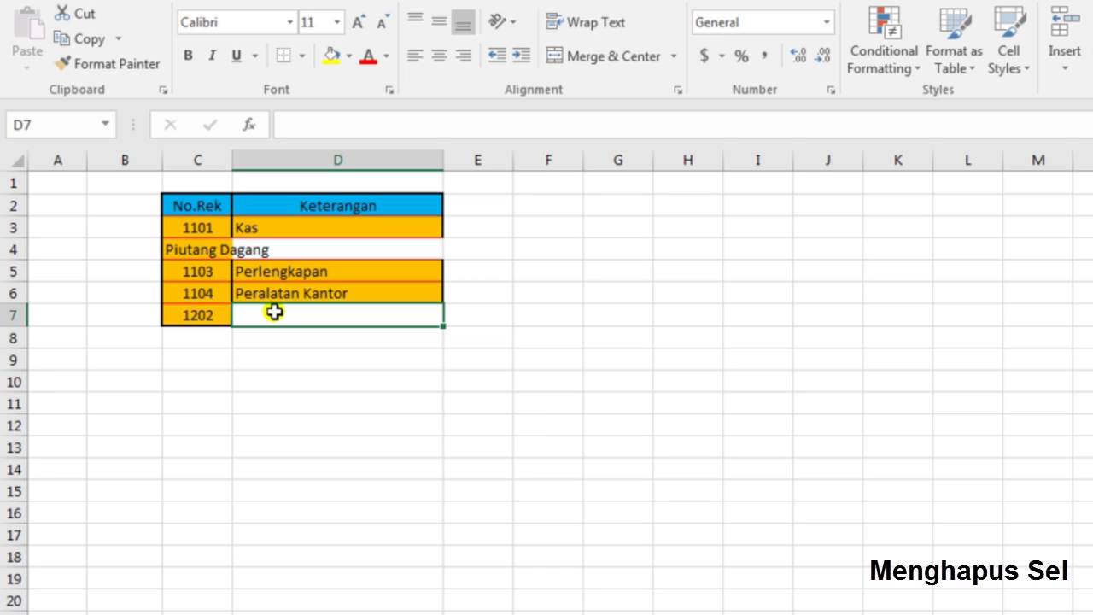
Delete the entire No.Rek column from its header cell C2
{"action": "left_click", "coordinate": [195, 207]}
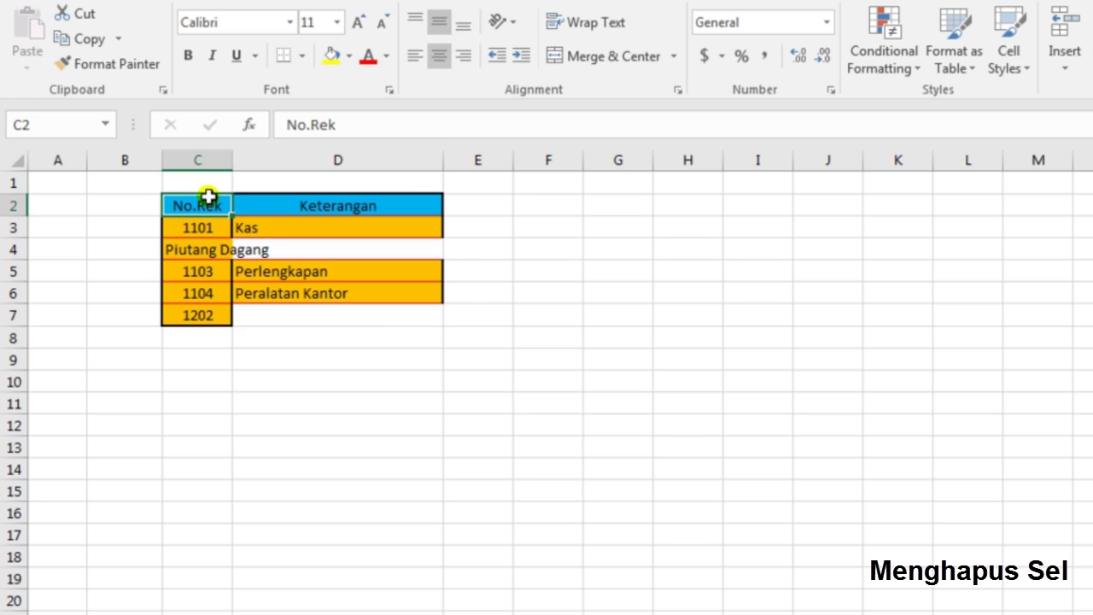
{"action": "left_click", "coordinate": [204, 152]}
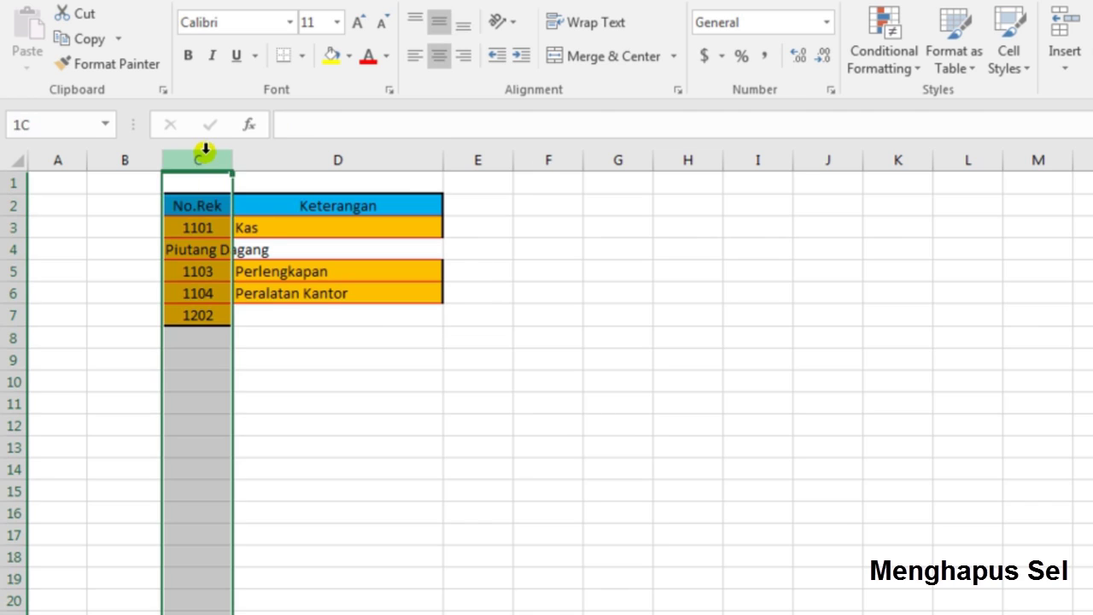
{"action": "left_click", "coordinate": [216, 203]}
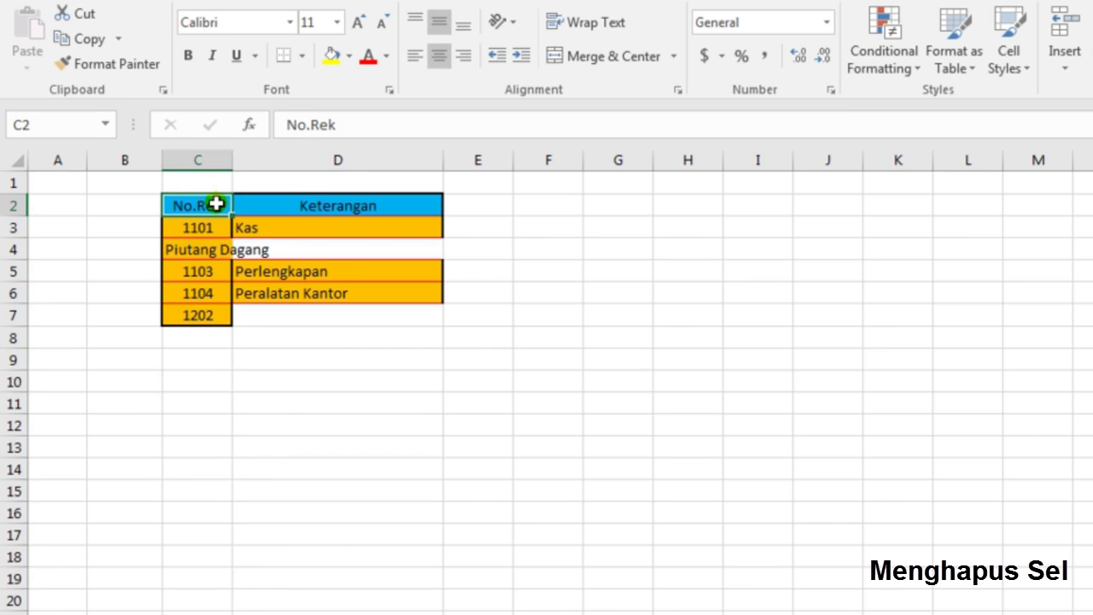
{"action": "right_click", "coordinate": [216, 203]}
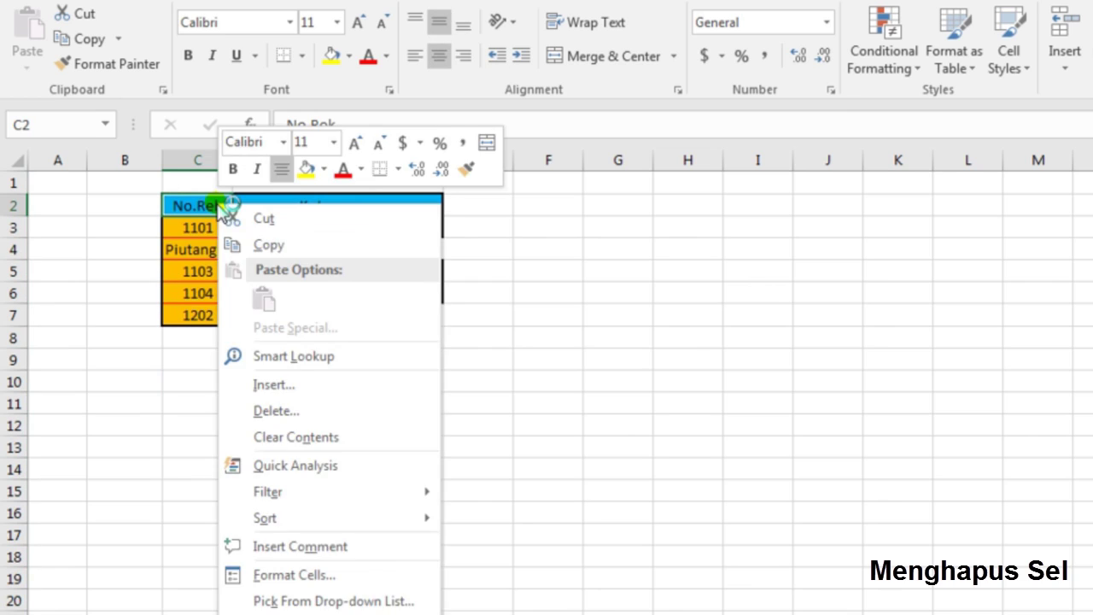
{"action": "left_click", "coordinate": [275, 411]}
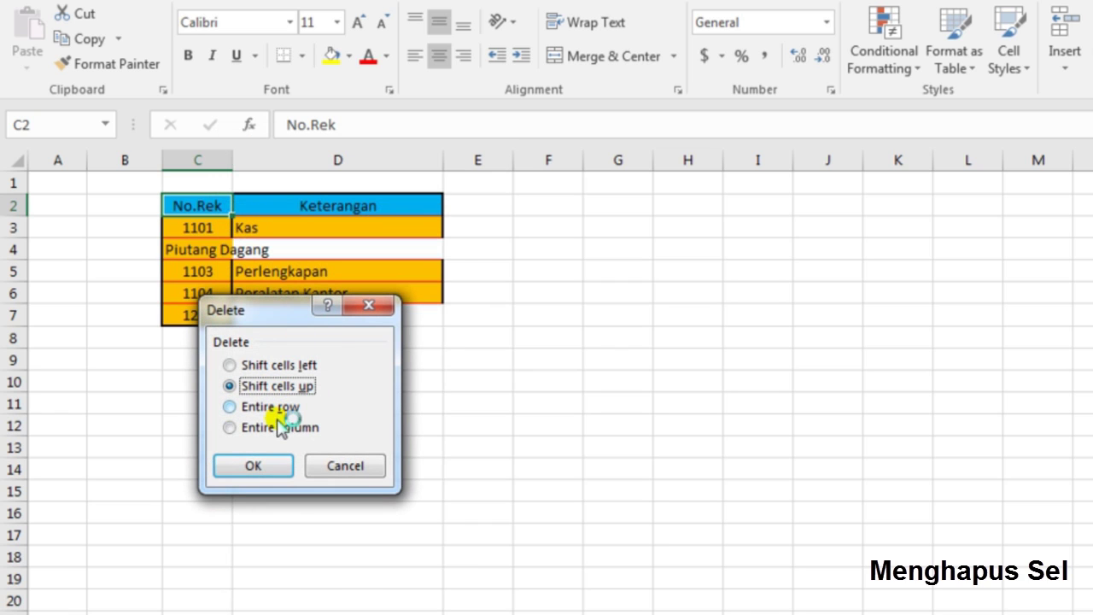
{"action": "left_click", "coordinate": [229, 427]}
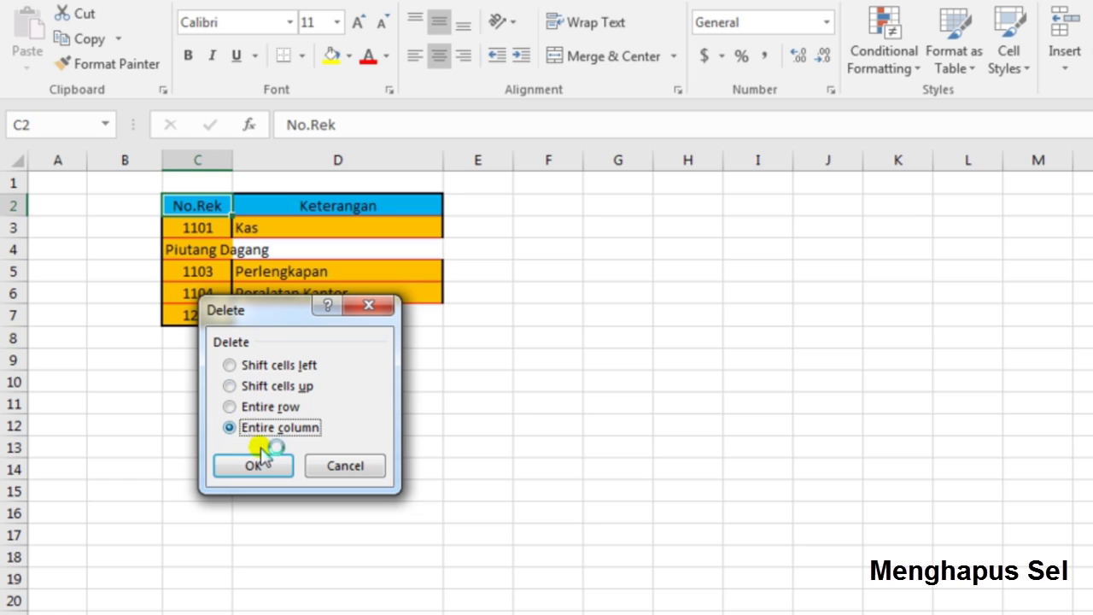
{"action": "left_click", "coordinate": [253, 466]}
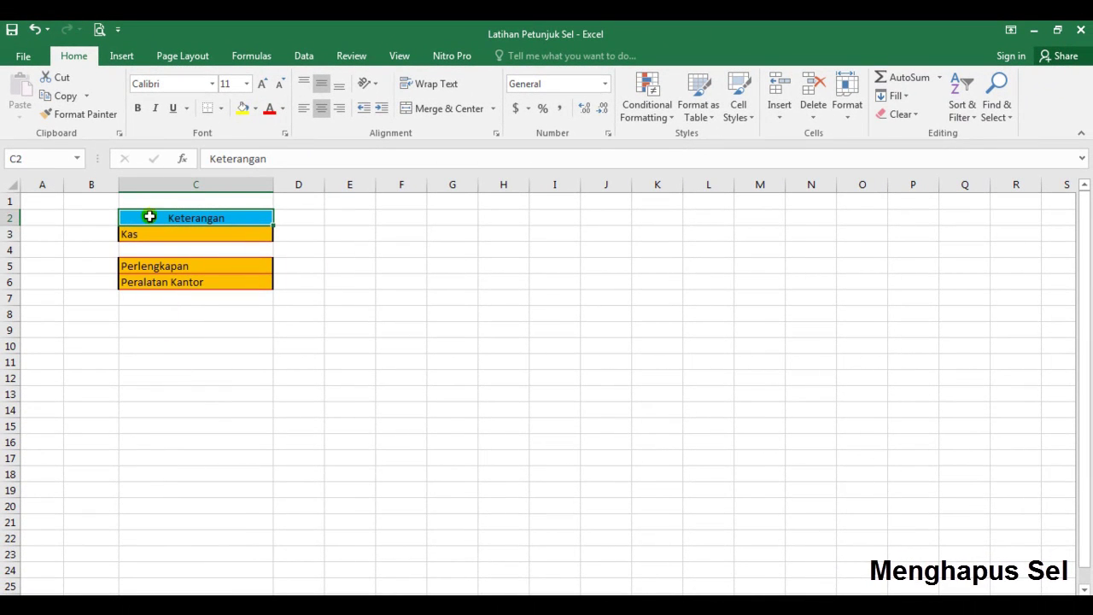